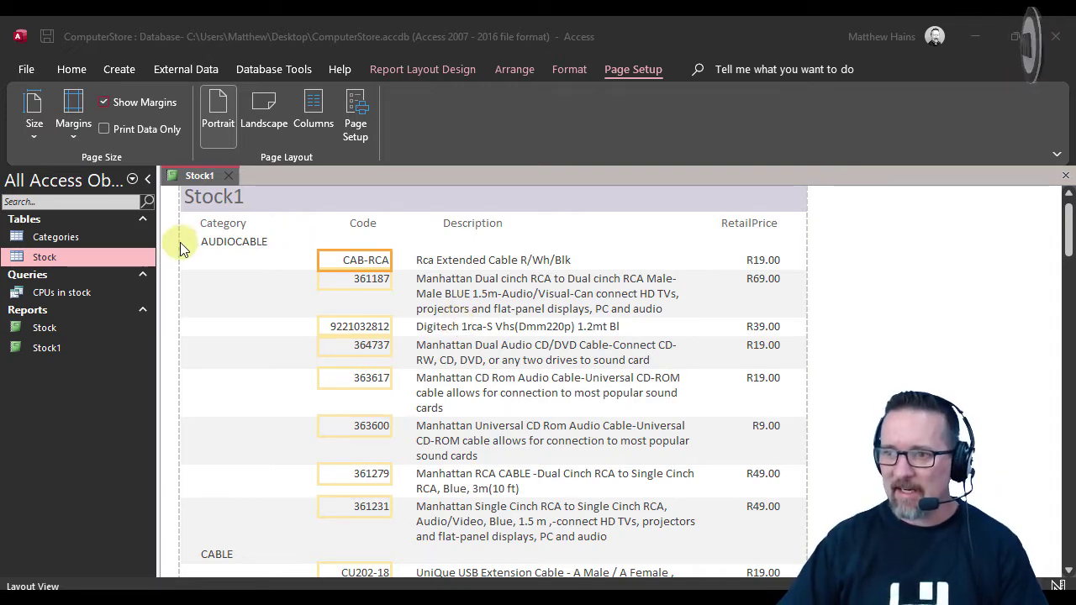
- Examine the Category, Code, Description and RetailPrice fields of the grouped Stock1 report in Layout View
{"action": "left_click", "coordinate": [226, 241]}
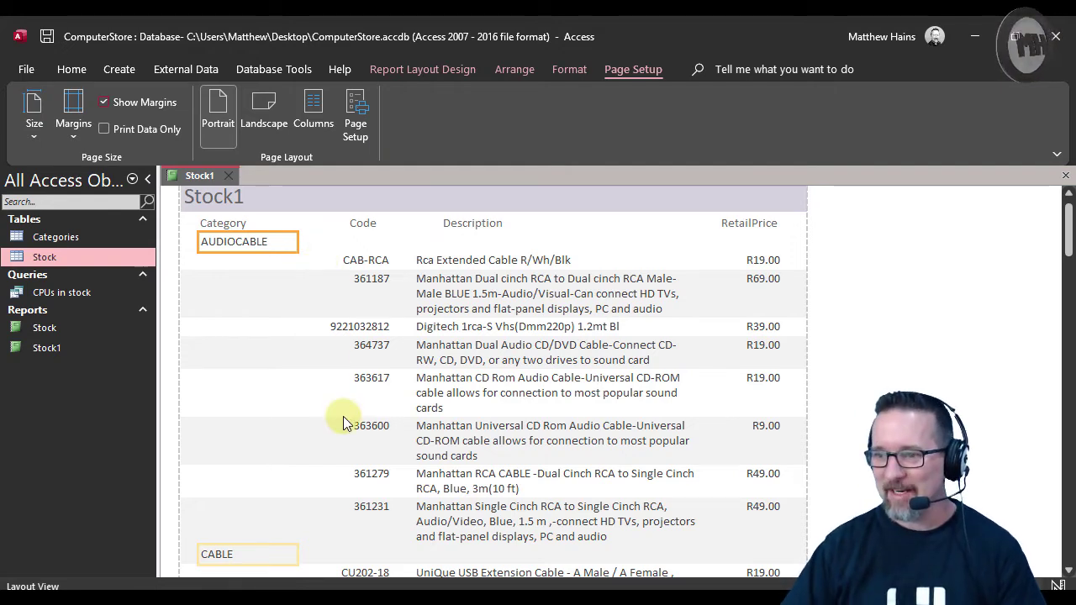
{"action": "left_click", "coordinate": [218, 221]}
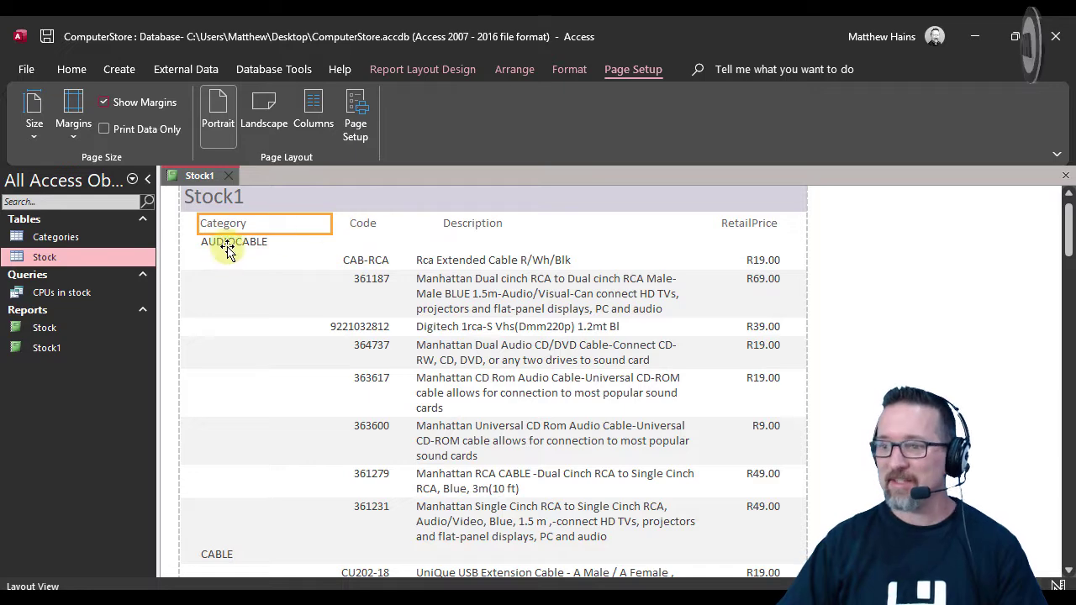
{"action": "left_click", "coordinate": [227, 241]}
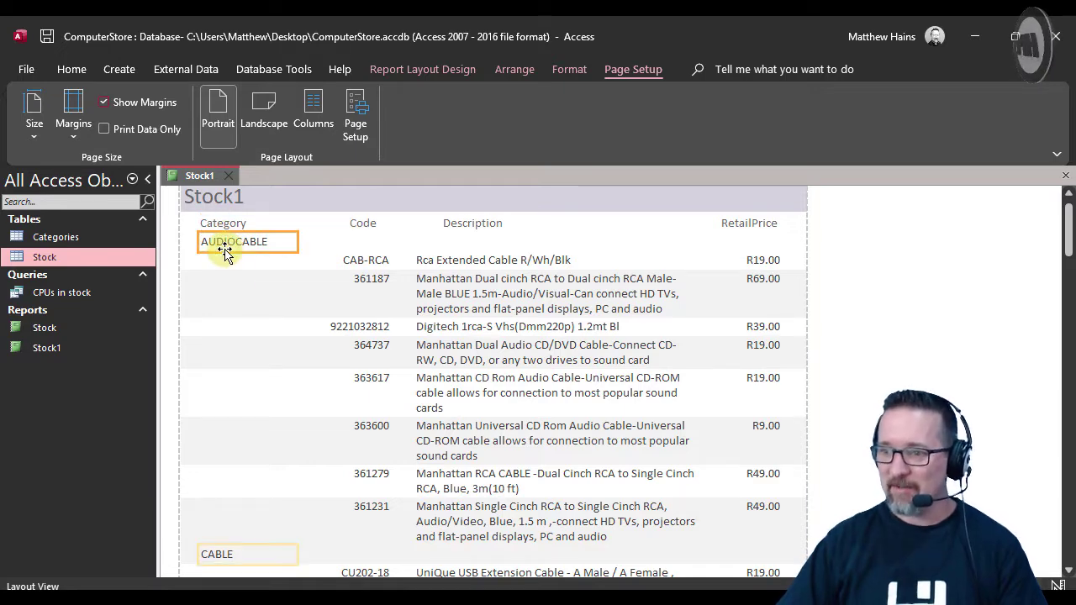
{"action": "left_click", "coordinate": [361, 261]}
{"action": "left_click", "coordinate": [461, 264]}
{"action": "left_click", "coordinate": [750, 262]}
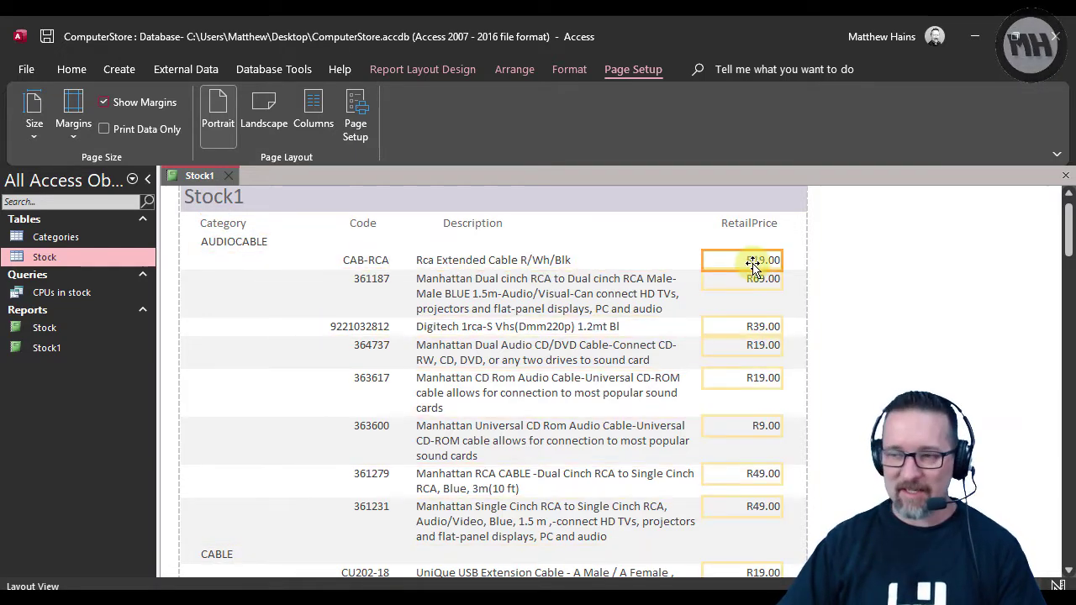
- Switch the Stock1 report to Design View and give the Category group a footer section
{"action": "left_click", "coordinate": [1058, 586]}
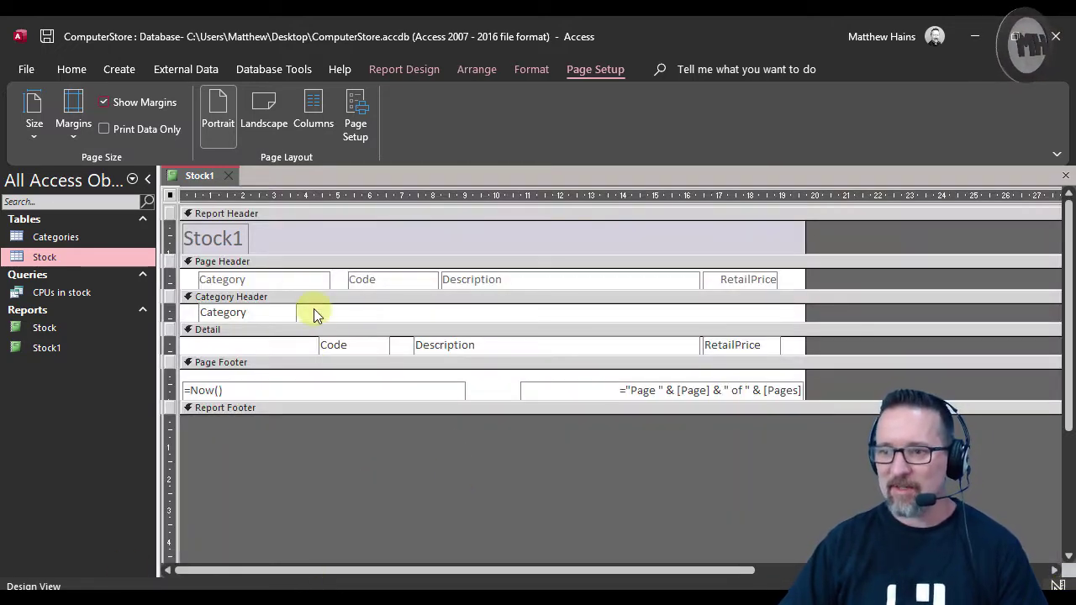
{"action": "left_click", "coordinate": [267, 298]}
{"action": "right_click", "coordinate": [267, 297]}
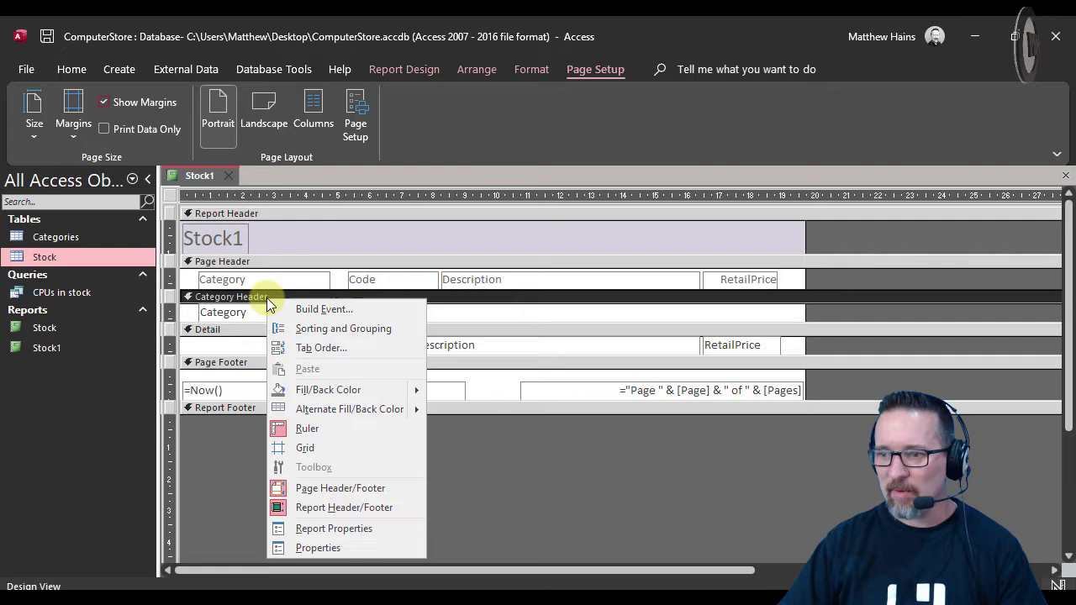
{"action": "left_click", "coordinate": [303, 331]}
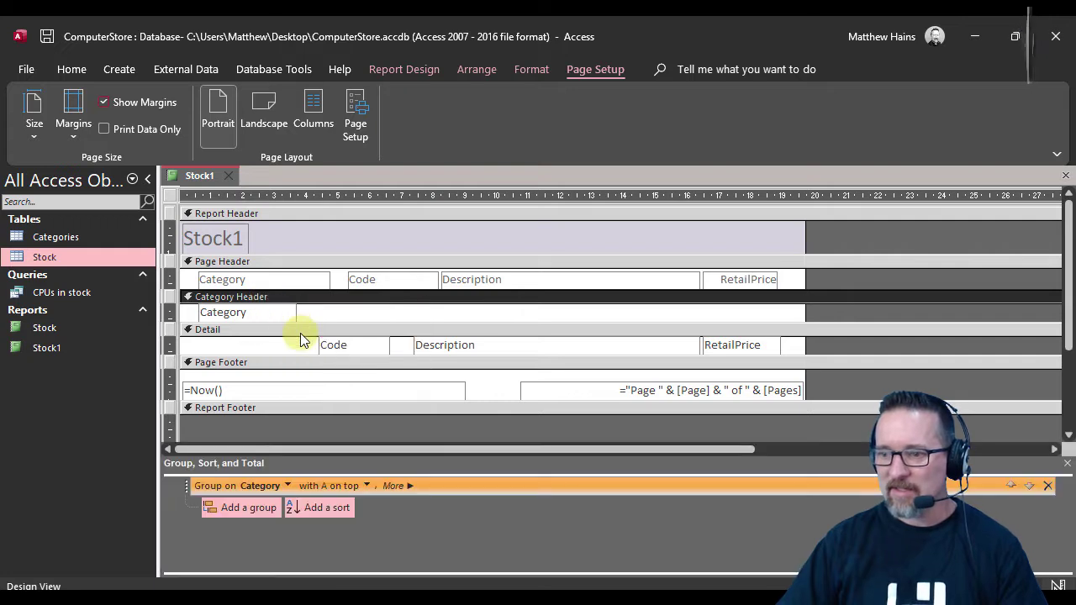
{"action": "left_click", "coordinate": [397, 483]}
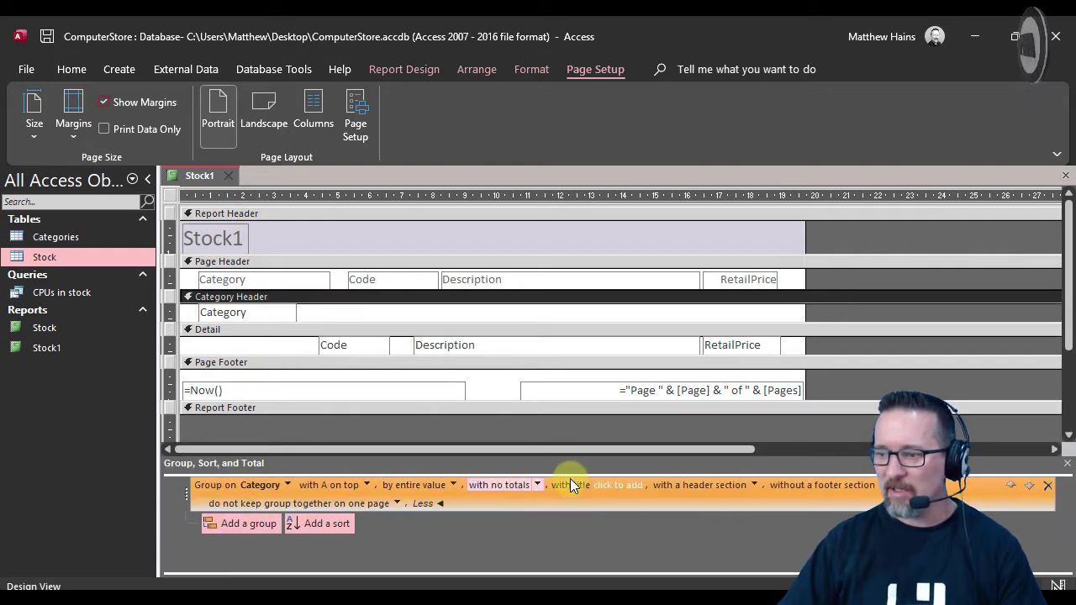
{"action": "left_click", "coordinate": [874, 486]}
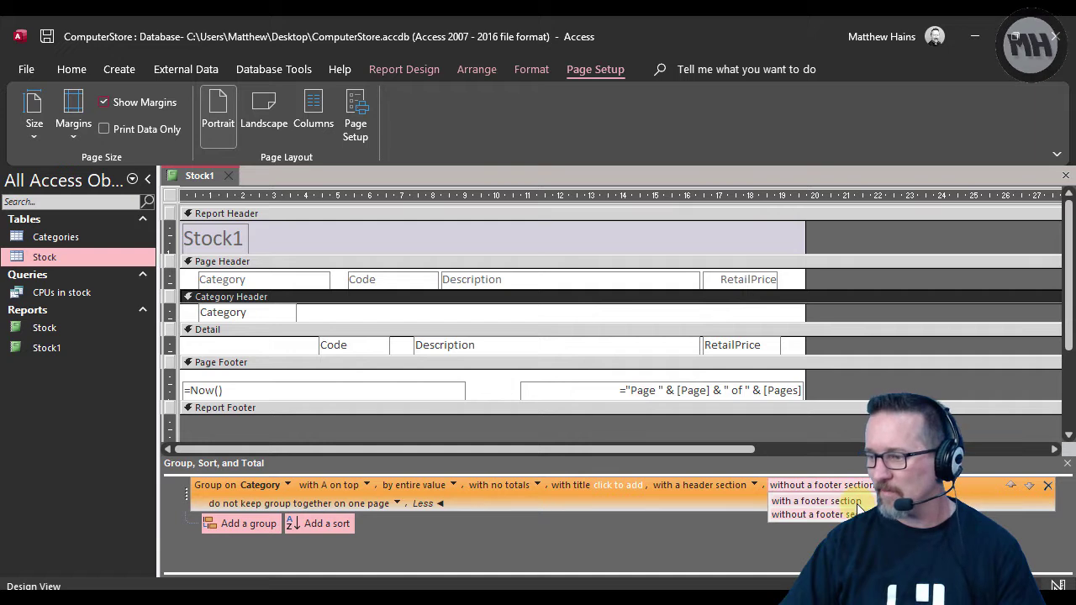
{"action": "left_click", "coordinate": [853, 500]}
{"action": "left_click", "coordinate": [1067, 463]}
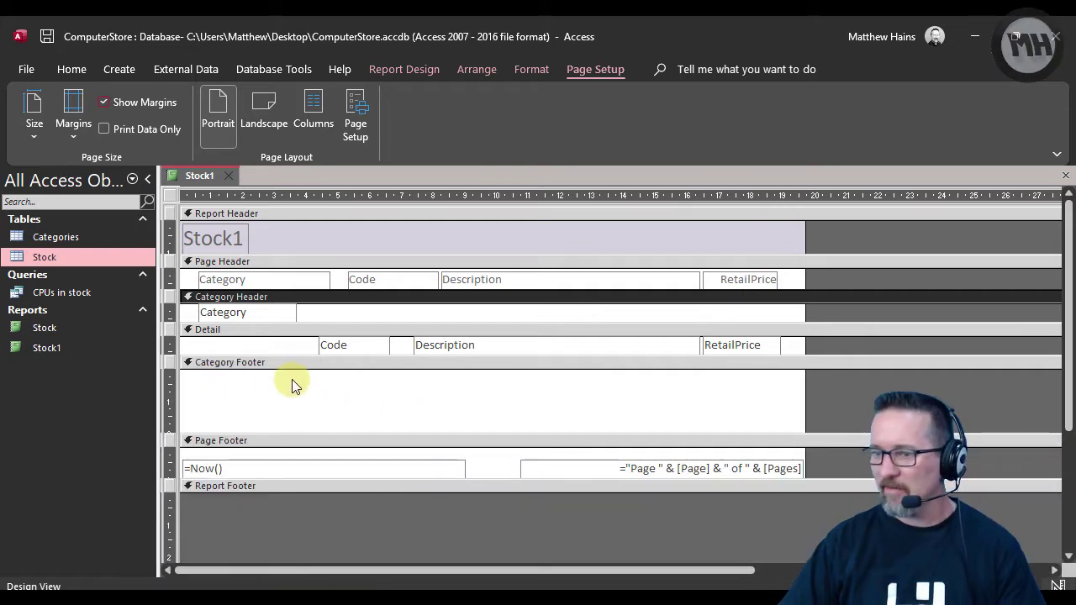
- Insert a text box in the Category Footer and position it with its label near the section's upper edge
{"action": "left_click", "coordinate": [236, 367]}
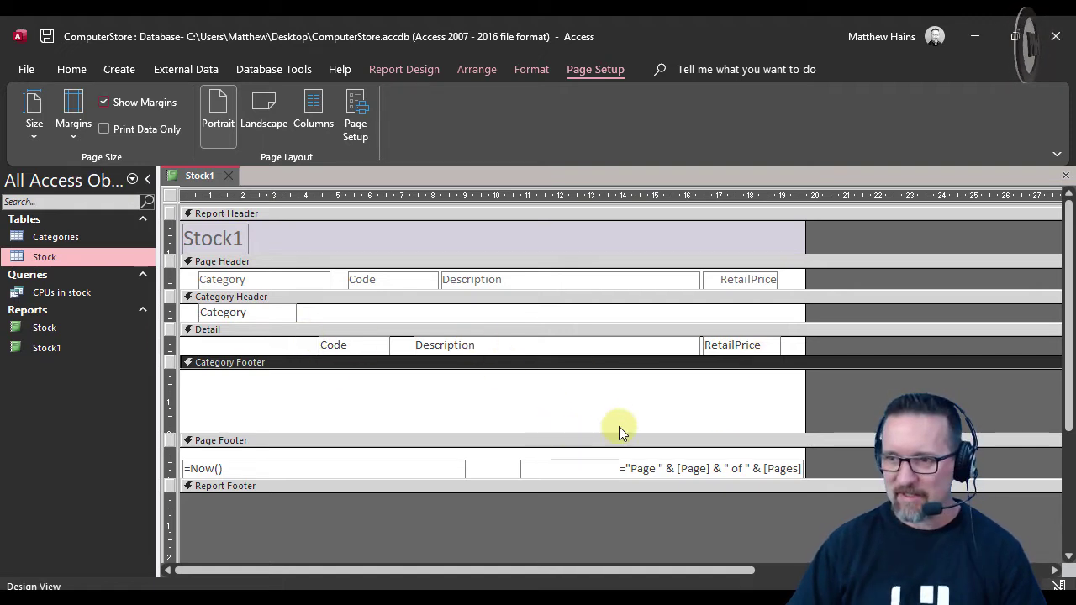
{"action": "left_click", "coordinate": [74, 69]}
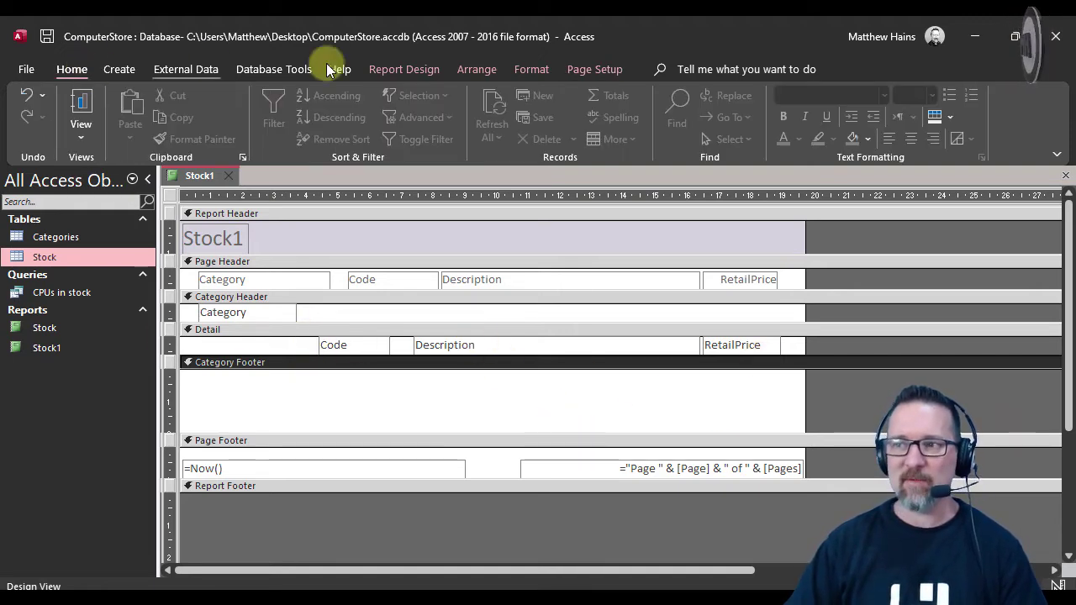
{"action": "left_click", "coordinate": [411, 69]}
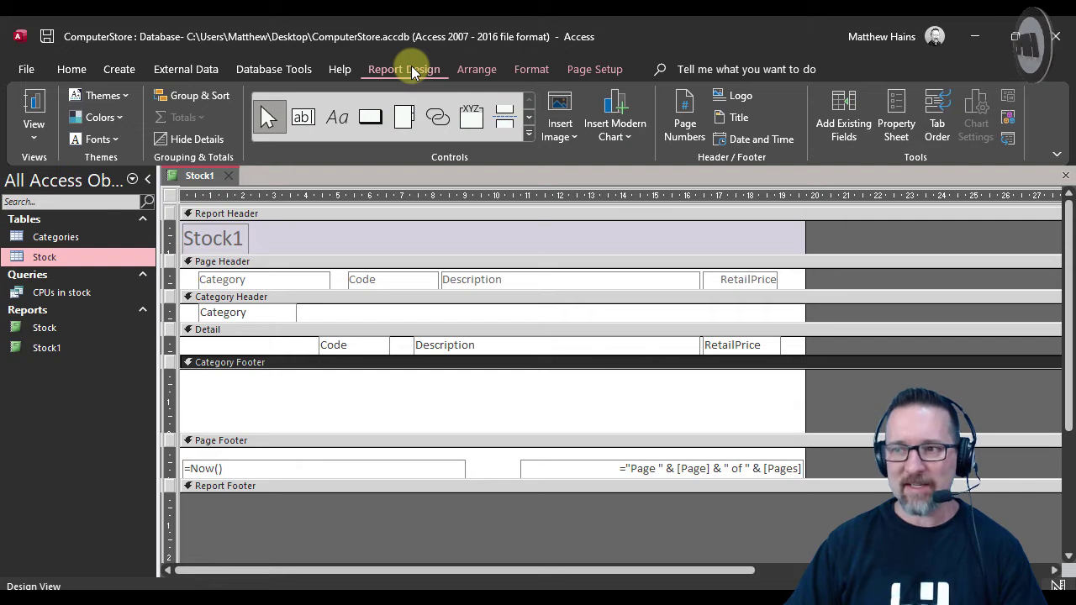
{"action": "left_click", "coordinate": [304, 118]}
{"action": "left_click", "coordinate": [247, 396]}
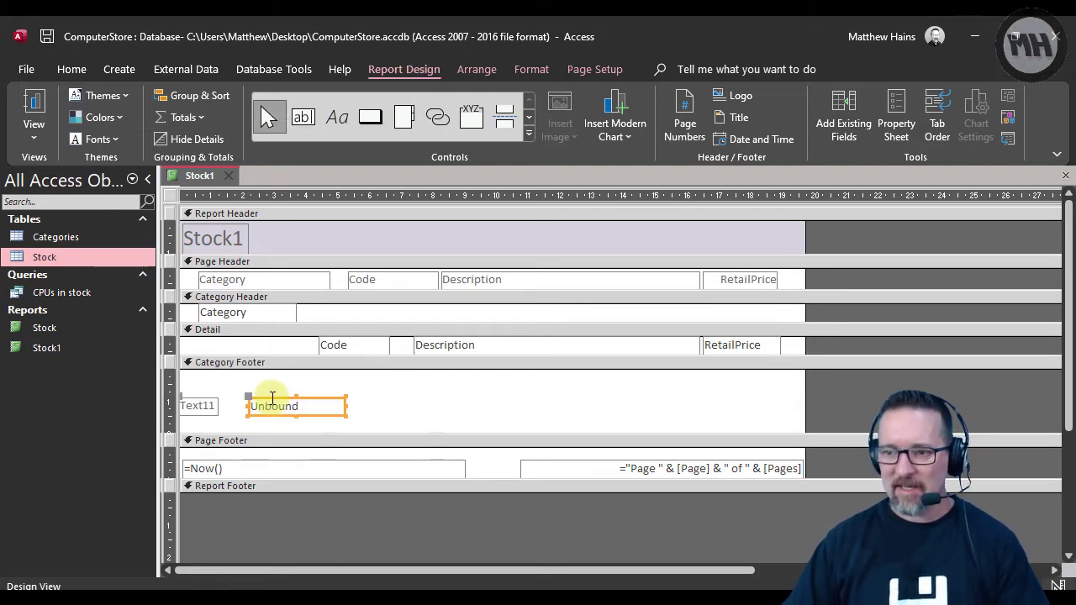
{"action": "left_click_drag", "start_coordinate": [257, 402], "coordinate": [303, 380]}
- Change the caption of the new text box's label to "Highest price"
{"action": "left_click", "coordinate": [234, 386]}
{"action": "double_click", "coordinate": [234, 386]}
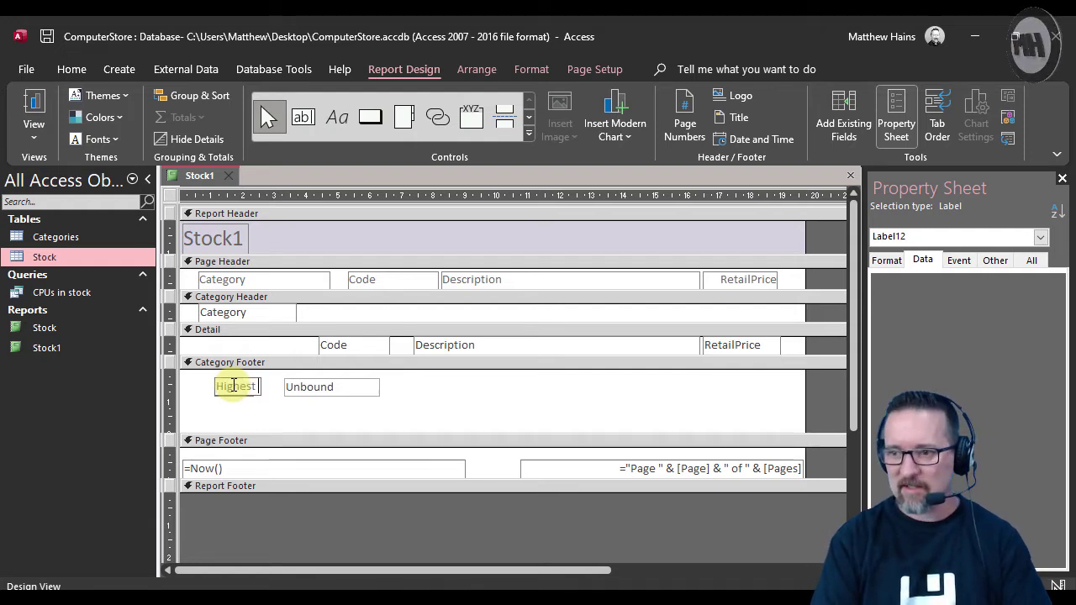
{"action": "type", "text": "Highest price"}
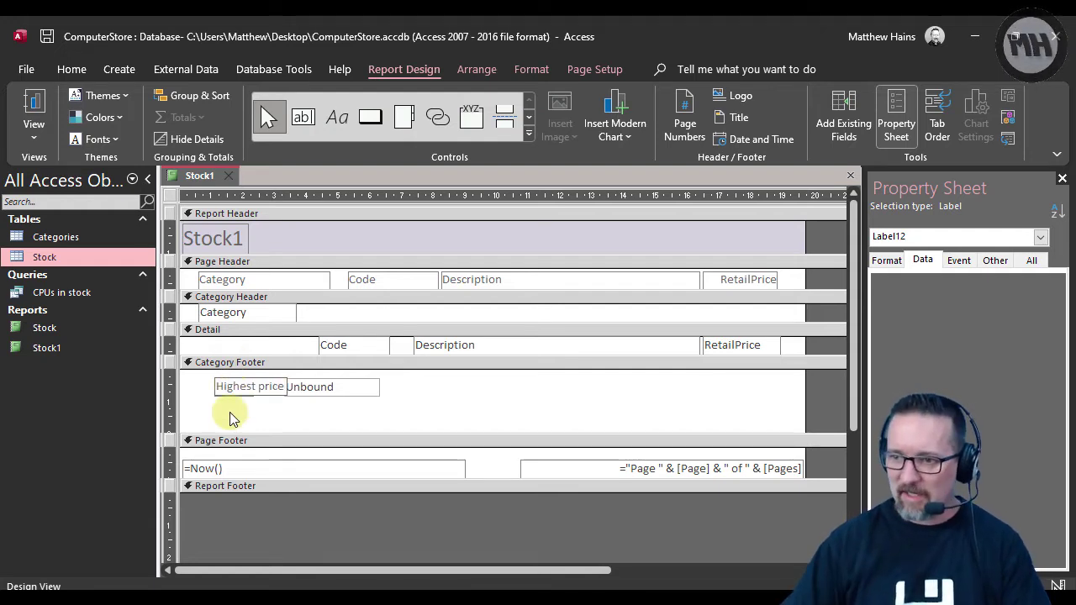
{"action": "left_click", "coordinate": [240, 412]}
- Move the unbound text box clear of its label, enter =MAX([RetailPrice]) in it and widen it to fit the expression
{"action": "left_click", "coordinate": [296, 388]}
{"action": "left_click_drag", "start_coordinate": [286, 380], "coordinate": [315, 378]}
{"action": "left_click", "coordinate": [337, 385]}
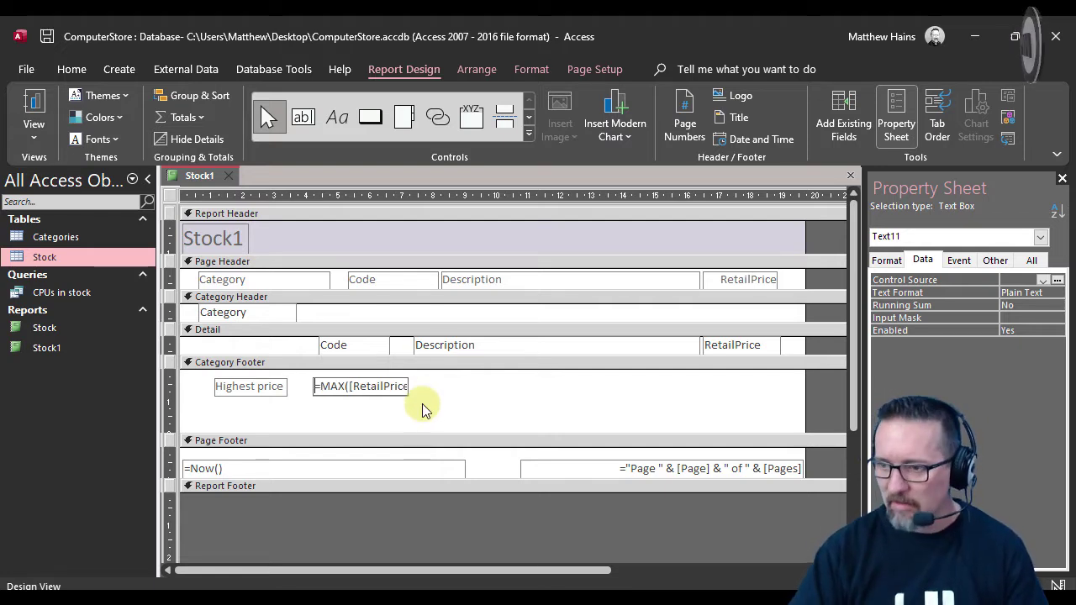
{"action": "left_click", "coordinate": [415, 392]}
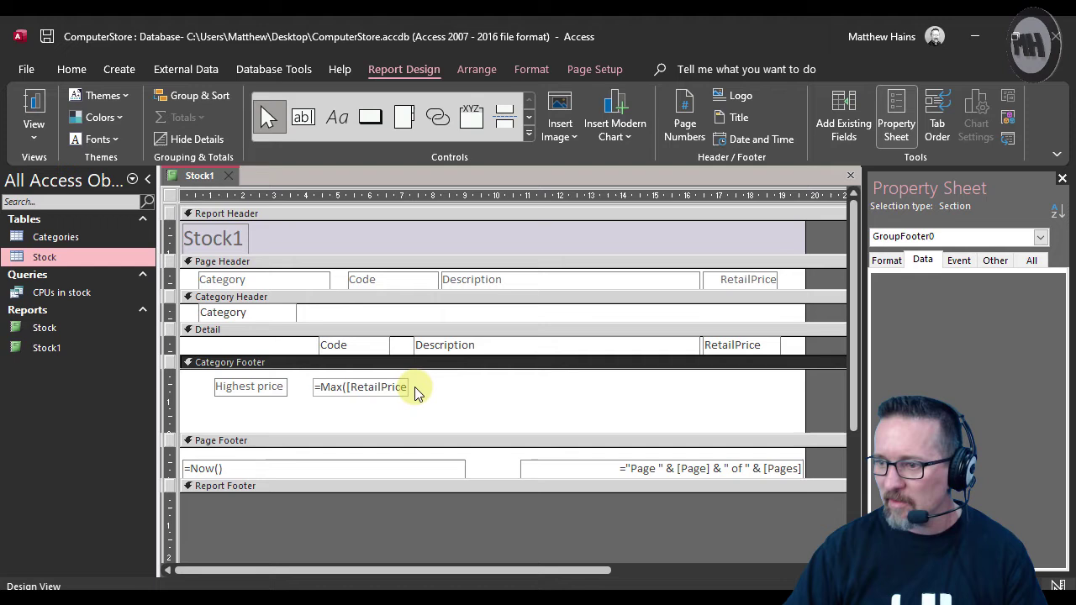
{"action": "left_click", "coordinate": [401, 388]}
{"action": "left_click_drag", "start_coordinate": [409, 387], "coordinate": [436, 387]}
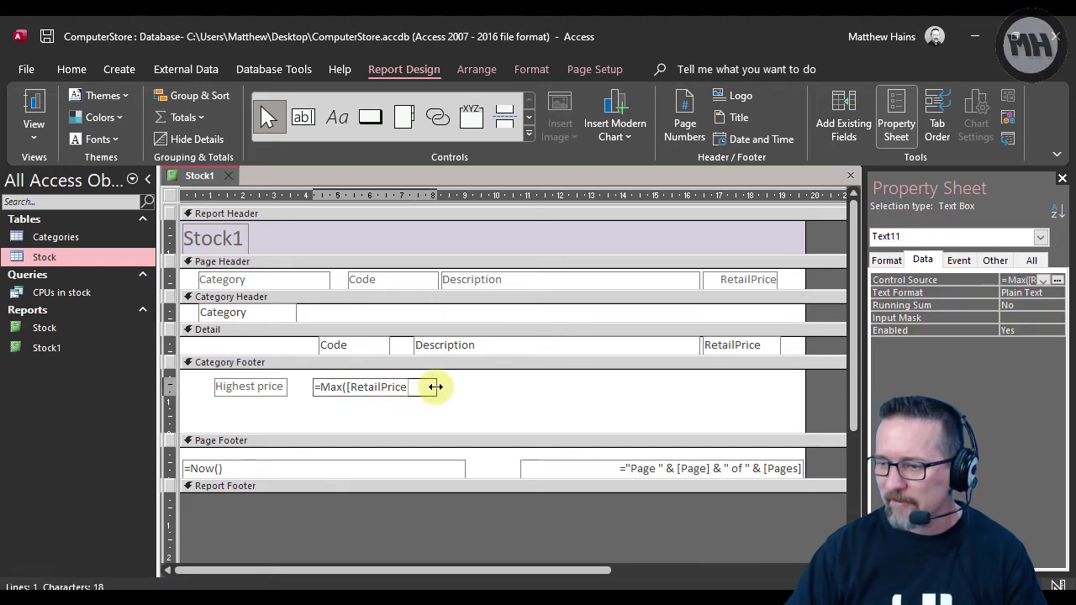
{"action": "left_click", "coordinate": [444, 412]}
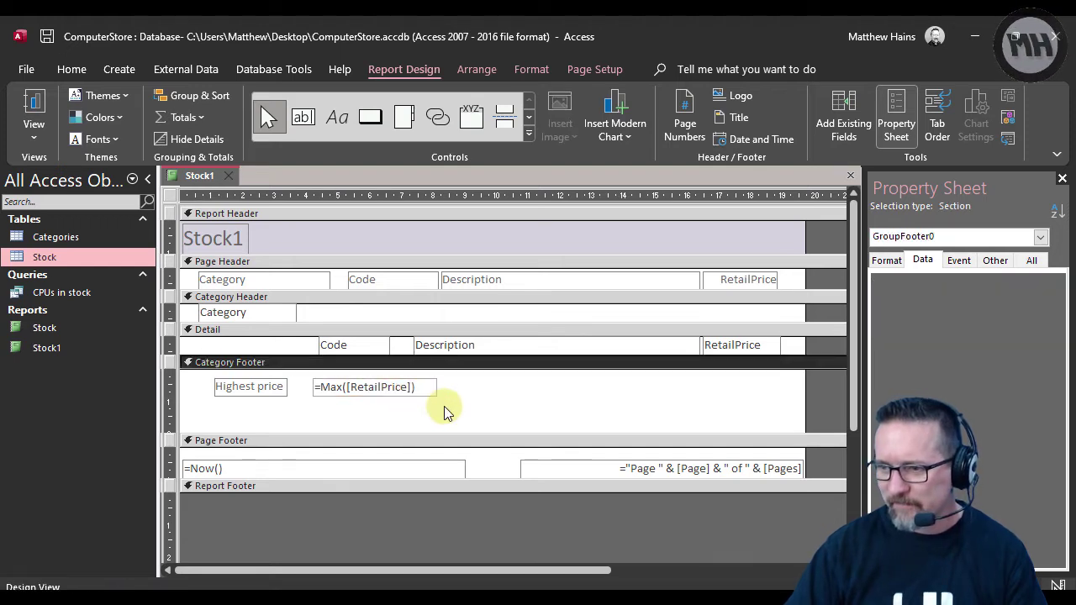
- Duplicate the Highest price label and its Max text box below the originals in the Category Footer
{"action": "left_click", "coordinate": [262, 396]}
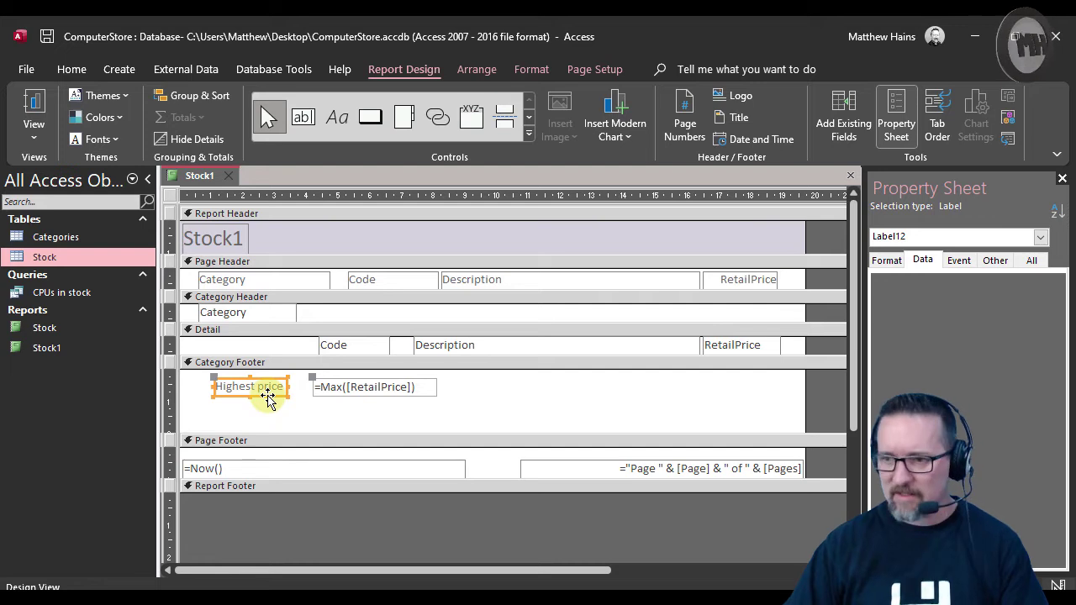
{"action": "key", "text": "ctrl+c"}
{"action": "key", "text": "ctrl+v"}
{"action": "left_click", "coordinate": [363, 391]}
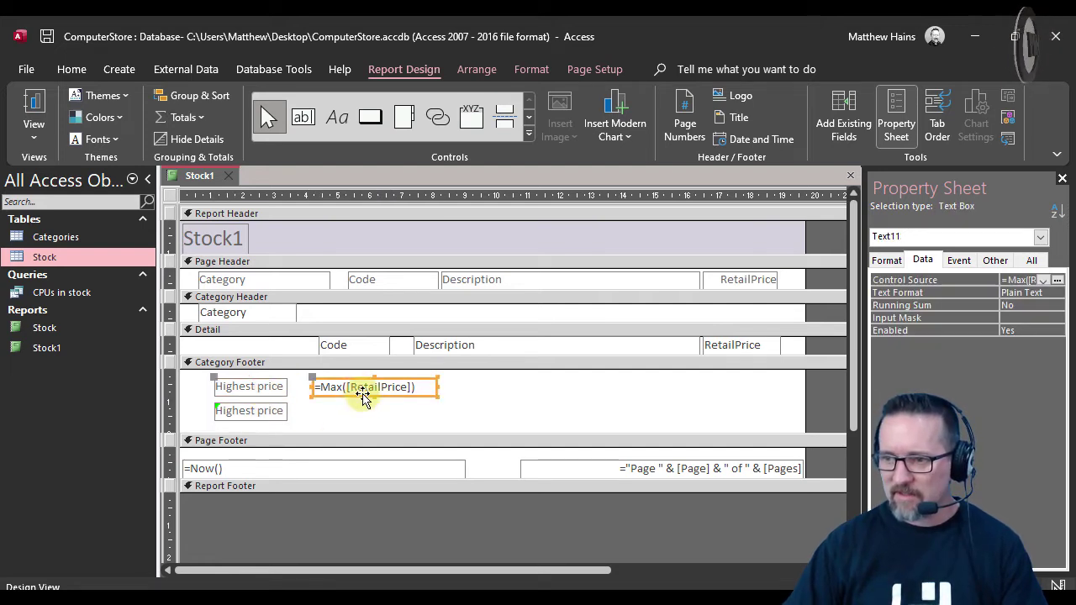
{"action": "key", "text": "ctrl+c"}
{"action": "key", "text": "ctrl+v"}
- Change the caption of the copied text box's label to "Lowest price"
{"action": "left_click", "coordinate": [274, 413]}
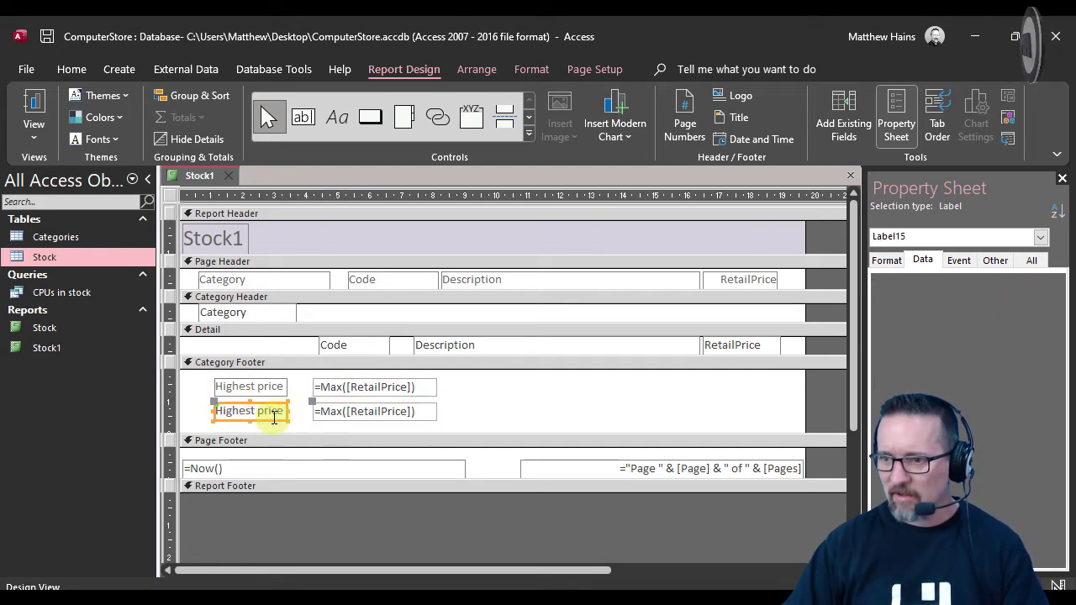
{"action": "double_click", "coordinate": [249, 410]}
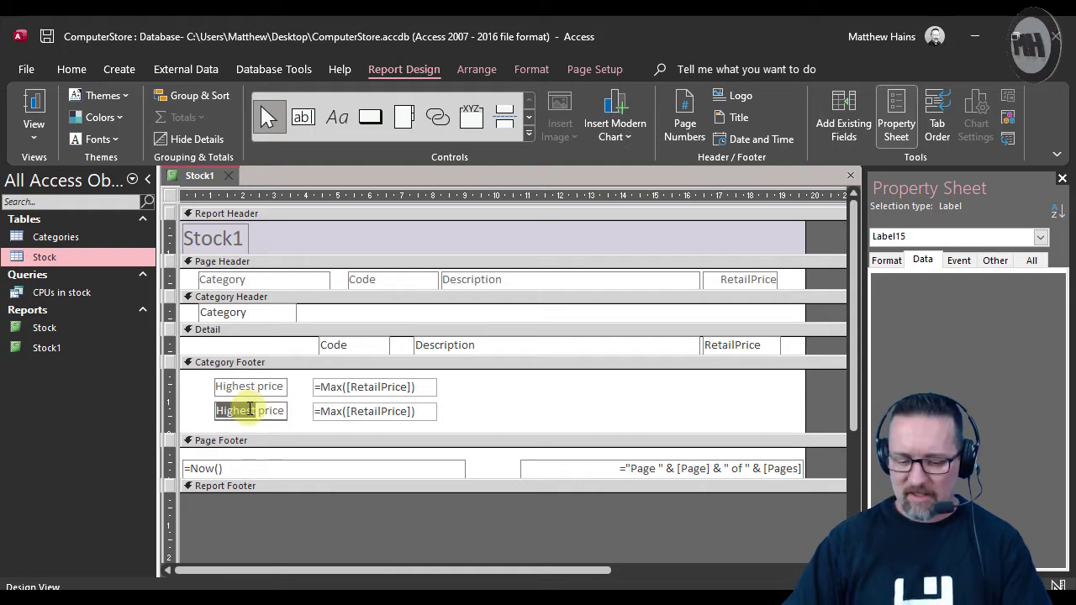
{"action": "type", "text": "Lowest"}
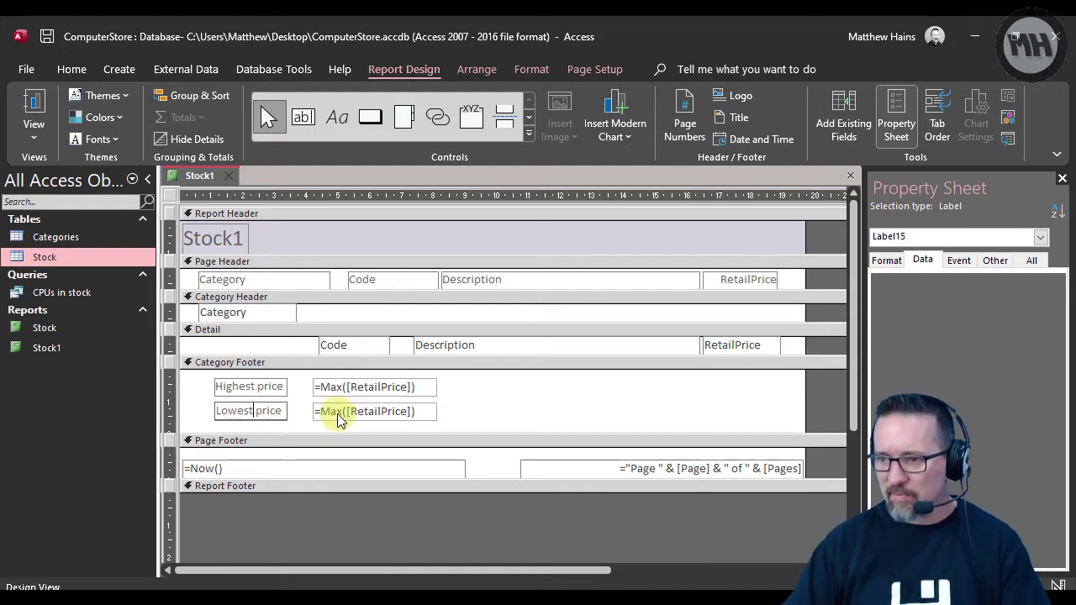
- Change the function in the copied text box to Min so that it reads =Min([RetailPrice])
{"action": "left_click", "coordinate": [336, 420]}
{"action": "left_click", "coordinate": [341, 415]}
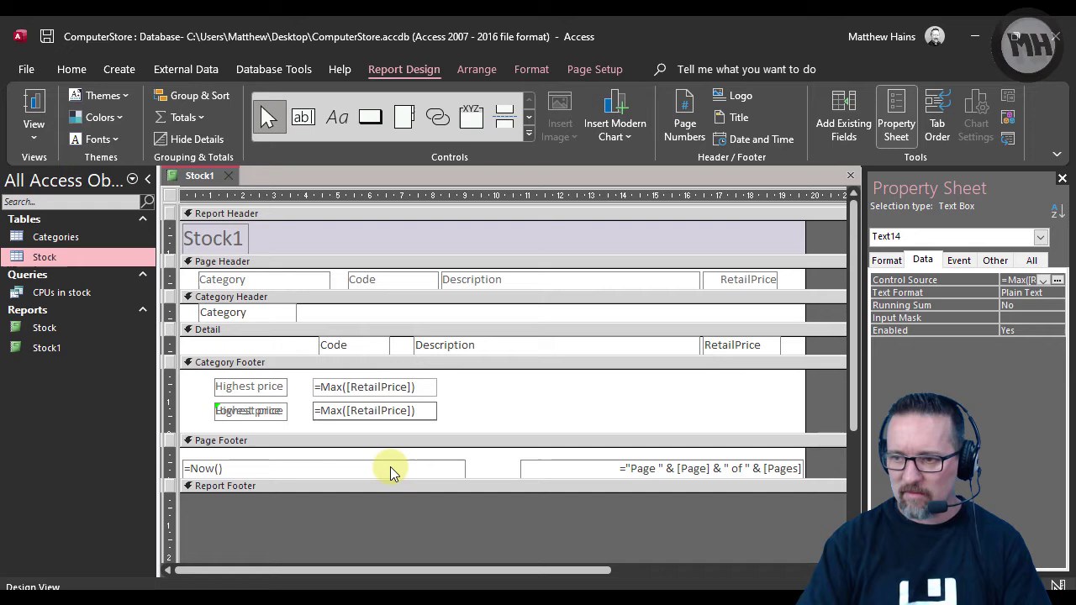
{"action": "key", "text": "BackSpace"}
{"action": "key", "text": "BackSpace"}
{"action": "key", "text": "BackSpace"}
{"action": "type", "text": "Min"}
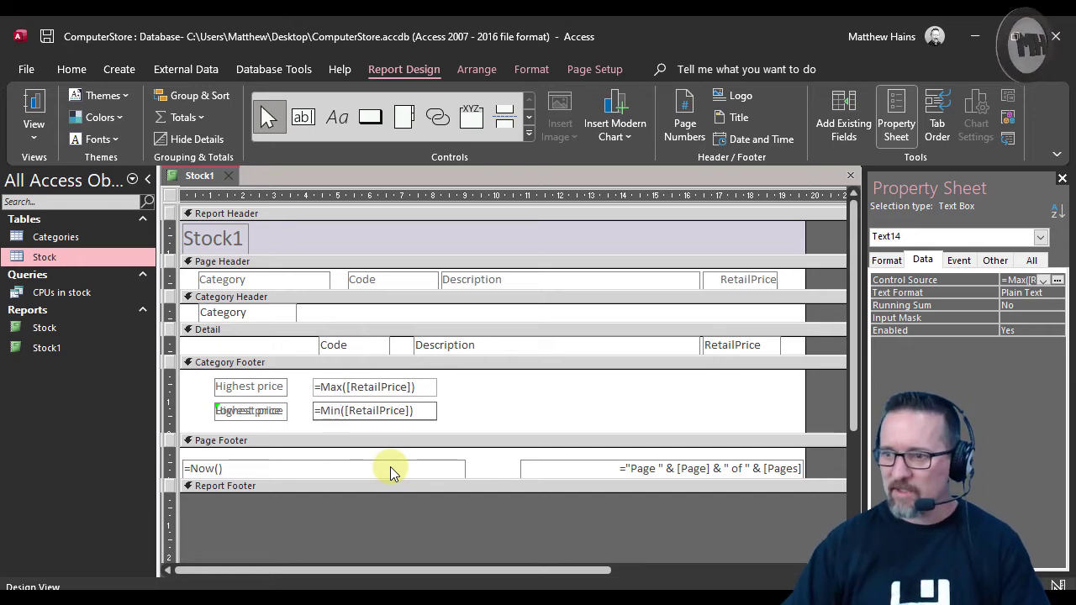
{"action": "left_click", "coordinate": [479, 412]}
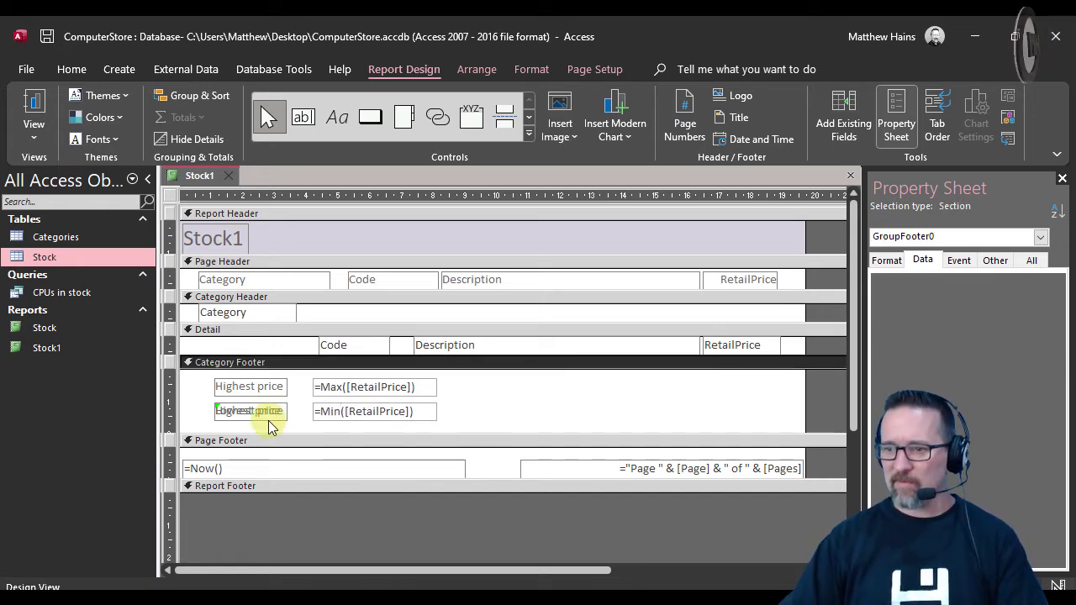
- Move the Lowest price label and its text box aside and delete the surplus Highest price label beneath them
{"action": "left_click_drag", "start_coordinate": [268, 421], "coordinate": [395, 423]}
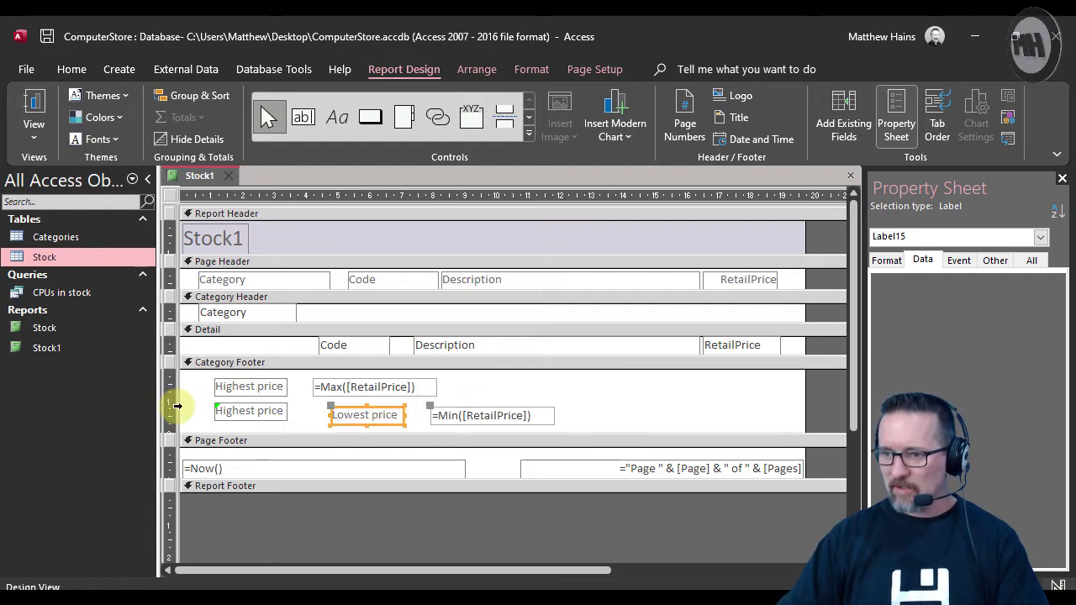
{"action": "left_click", "coordinate": [252, 412]}
{"action": "key", "text": "Delete"}
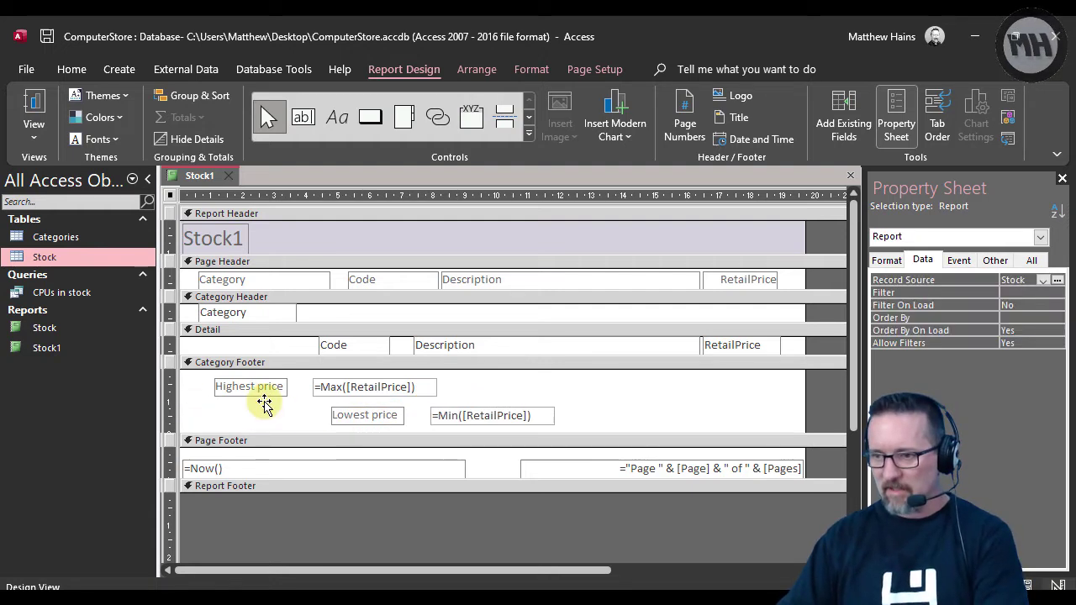
- Move the Lowest price label and its text box back, aligned directly beneath the Highest price pair
{"action": "left_click", "coordinate": [343, 416]}
{"action": "left_click", "coordinate": [364, 414]}
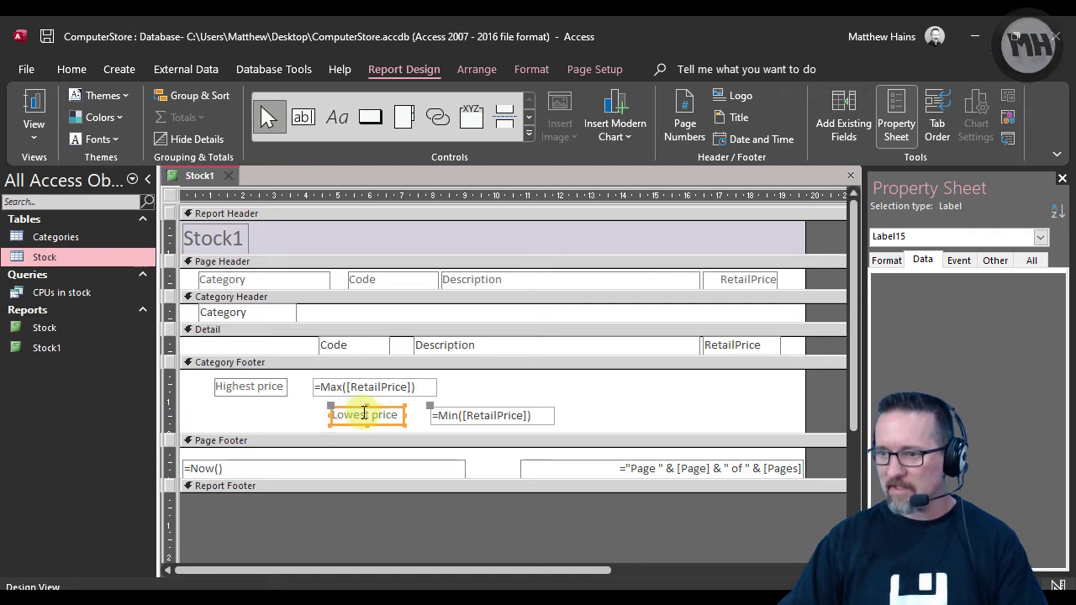
{"action": "left_click_drag", "start_coordinate": [360, 410], "coordinate": [245, 406]}
{"action": "left_click", "coordinate": [523, 405]}
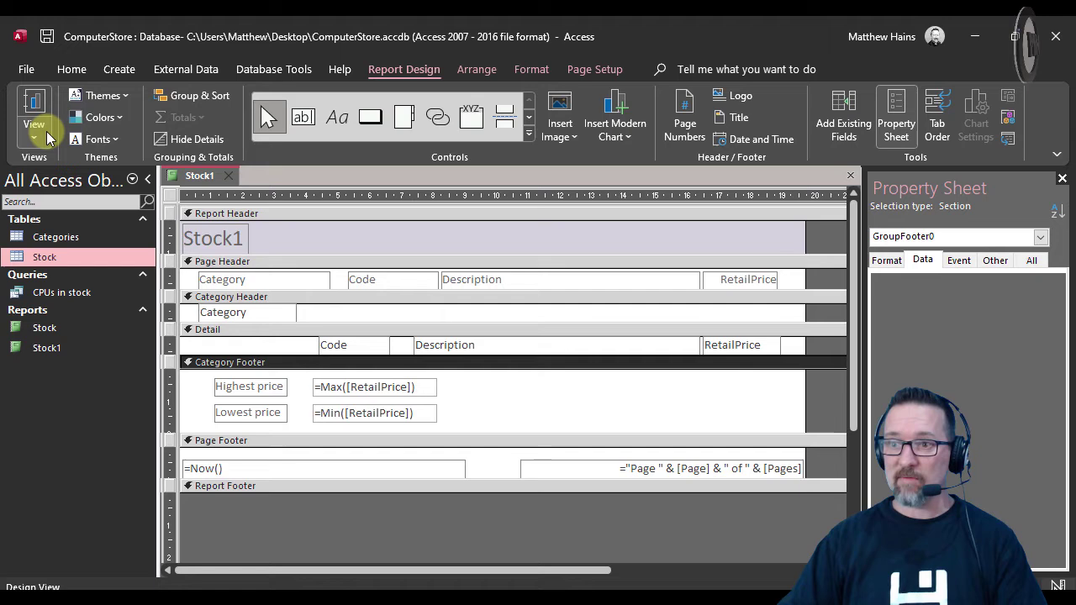
- Check the highest and lowest prices below the AUDIOCABLE items in Report View and return to Layout View
{"action": "left_click", "coordinate": [37, 101]}
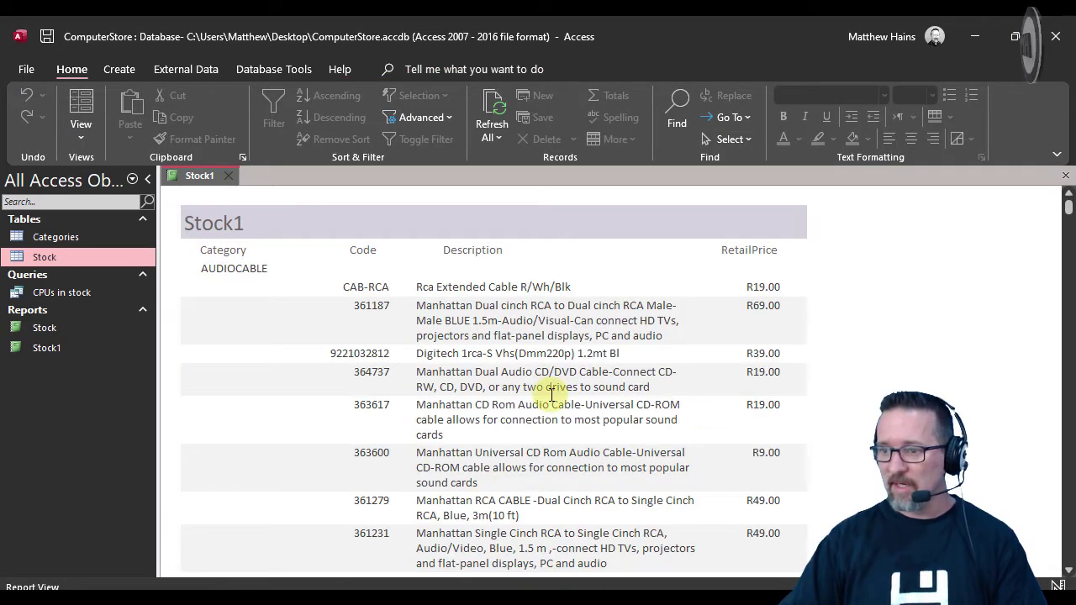
{"action": "scroll", "coordinate": [552, 393], "scroll_direction": "down", "scroll_amount": 3}
{"action": "scroll", "coordinate": [551, 393], "scroll_direction": "down", "scroll_amount": 1}
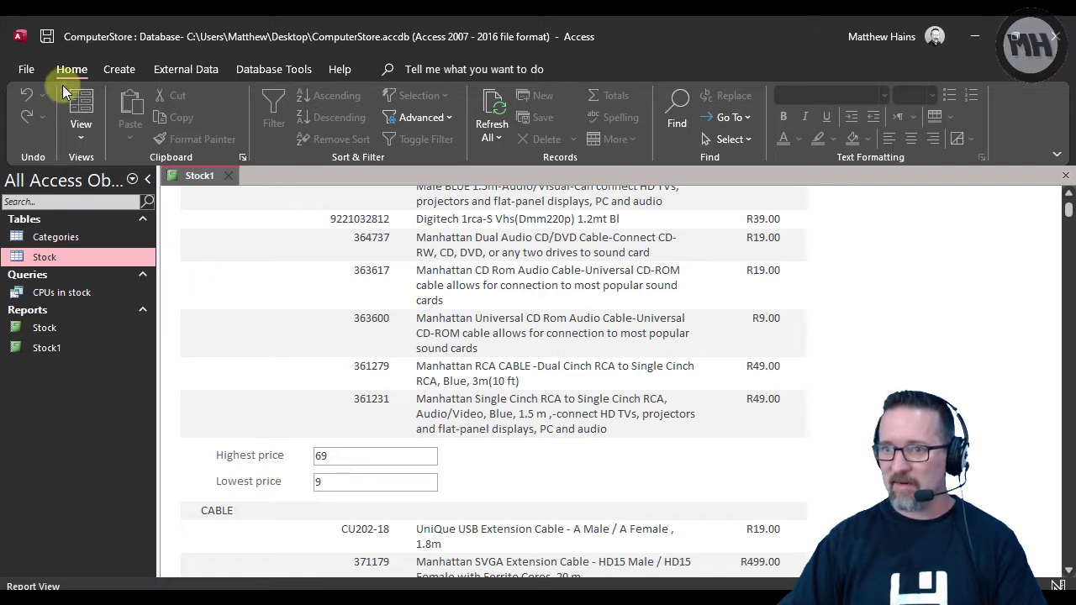
{"action": "left_click", "coordinate": [80, 105]}
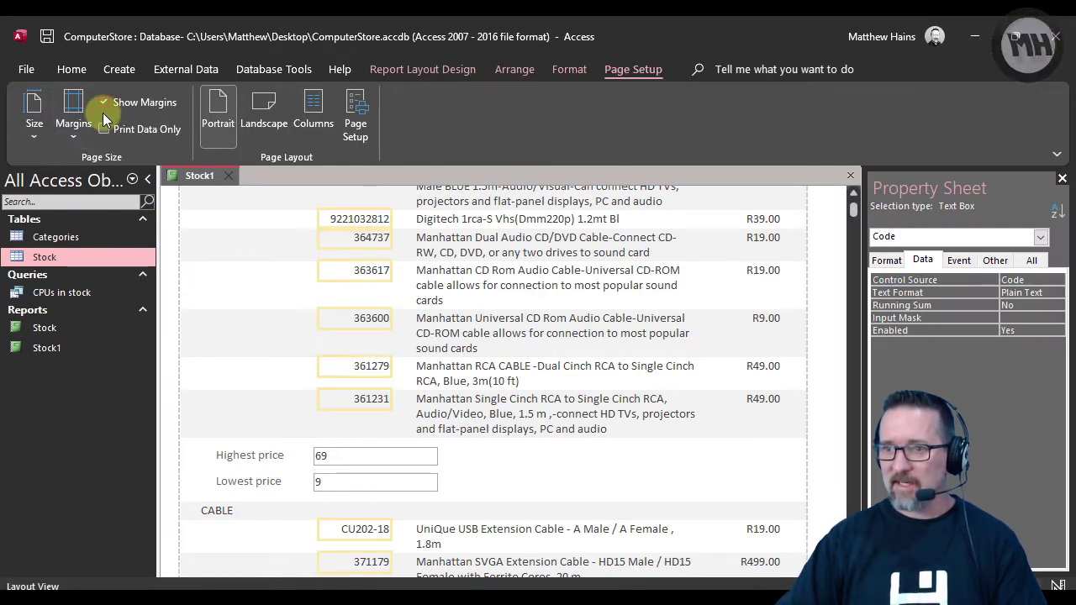
- Switch the report to Design View and apply the Currency format to the Highest price and Lowest price text boxes
{"action": "left_click", "coordinate": [71, 70]}
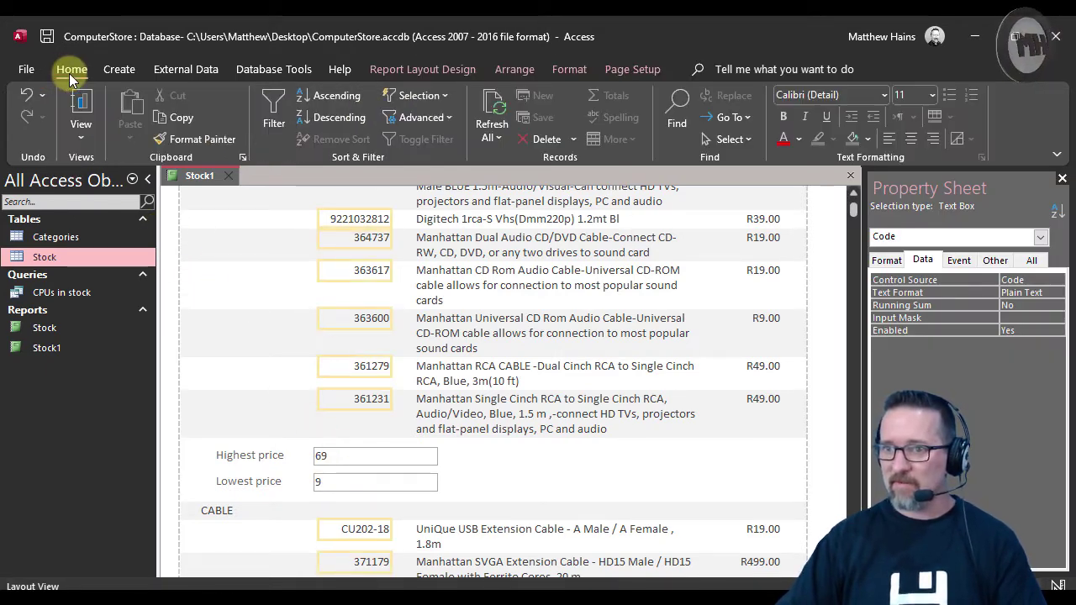
{"action": "left_click", "coordinate": [85, 138]}
{"action": "left_click", "coordinate": [135, 293]}
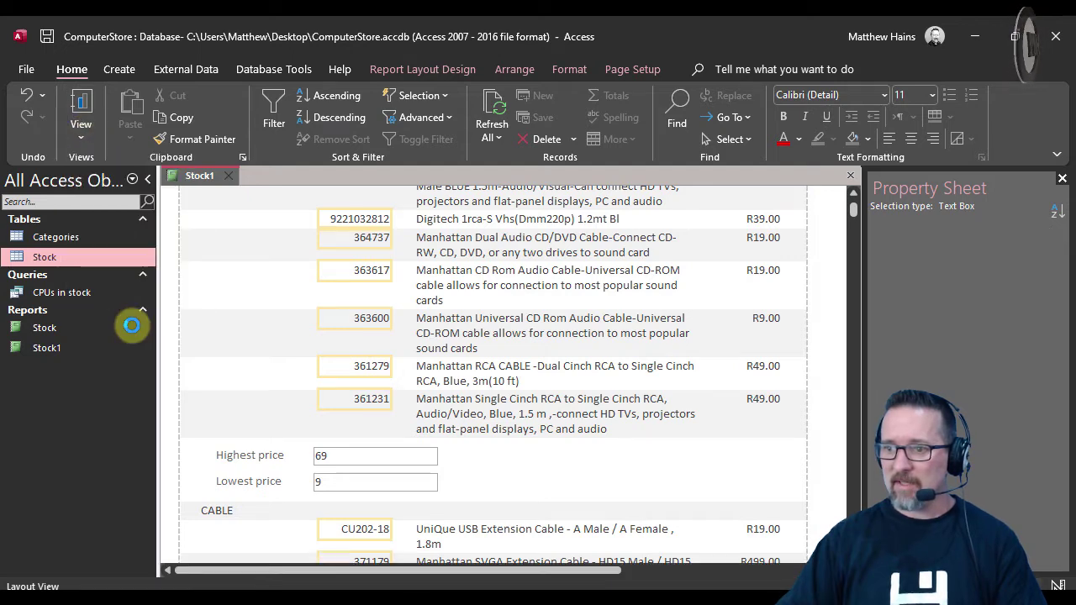
{"action": "left_click", "coordinate": [370, 387]}
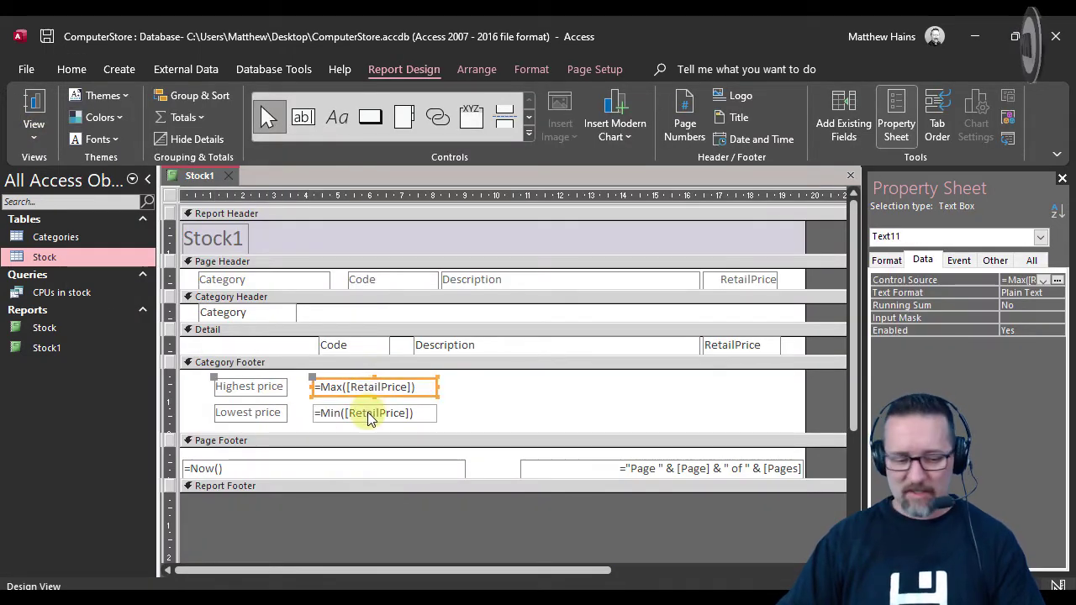
{"action": "left_click", "coordinate": [370, 414], "text": "shift"}
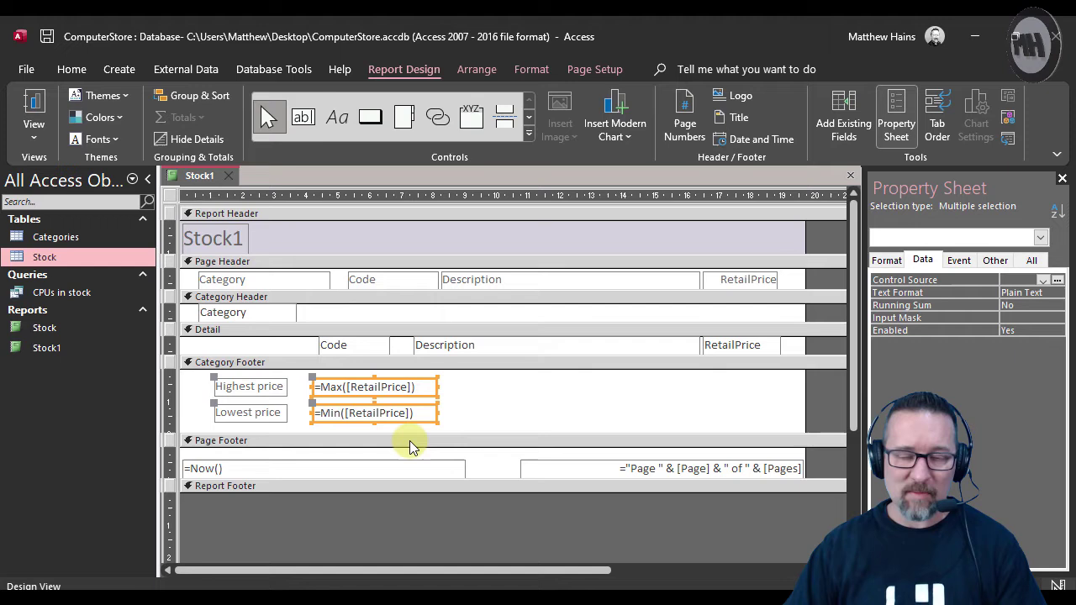
{"action": "left_click", "coordinate": [533, 70]}
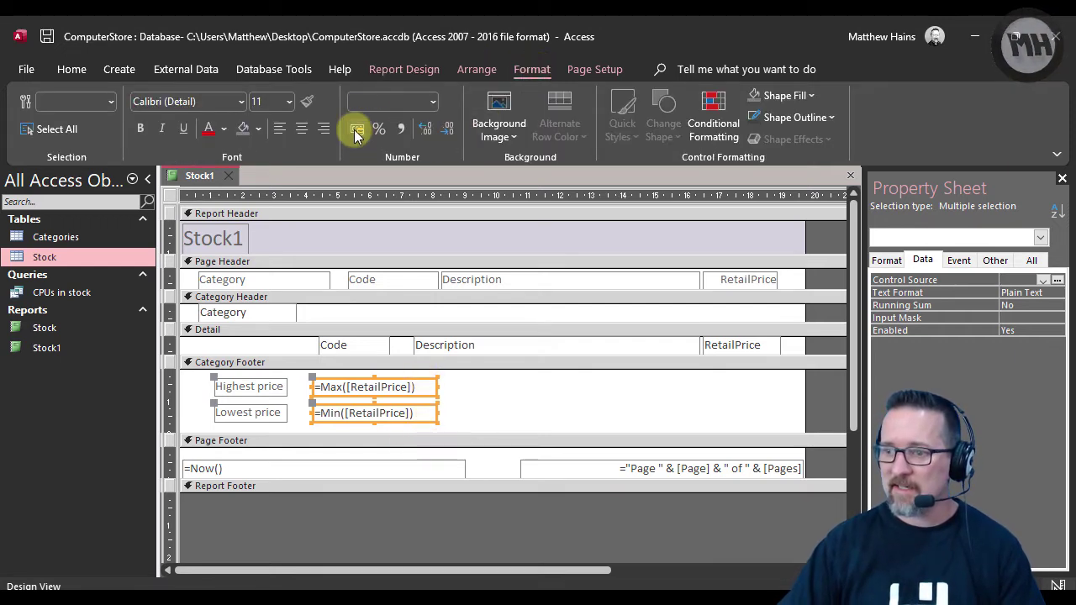
{"action": "left_click", "coordinate": [460, 398]}
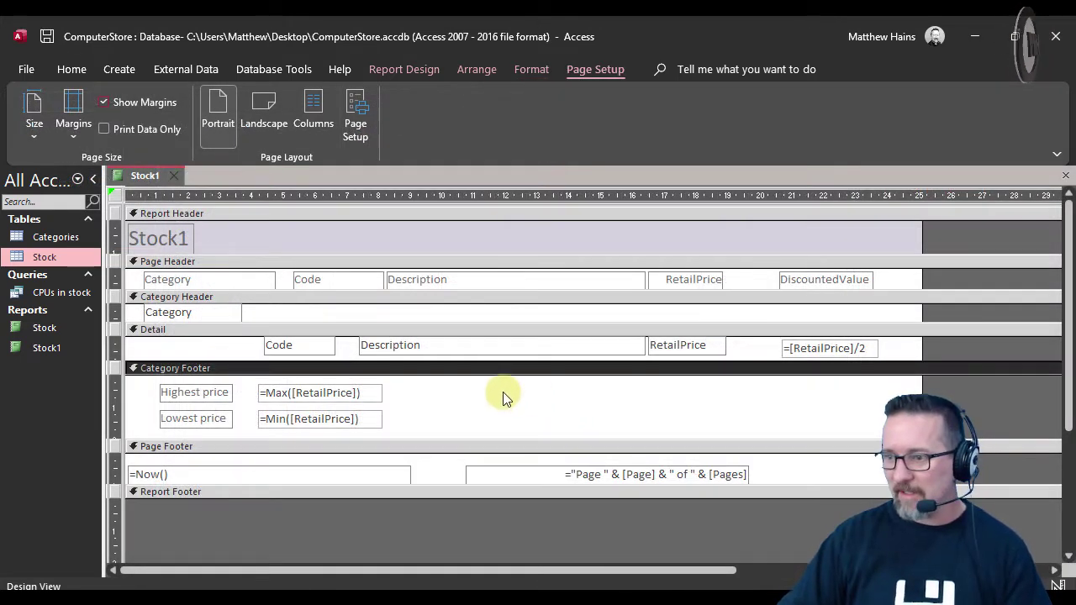
- Add an unbound text box to the Category Footer, to the right of the =Max([RetailPrice]) box
{"action": "left_click", "coordinate": [535, 69]}
{"action": "left_click", "coordinate": [481, 68]}
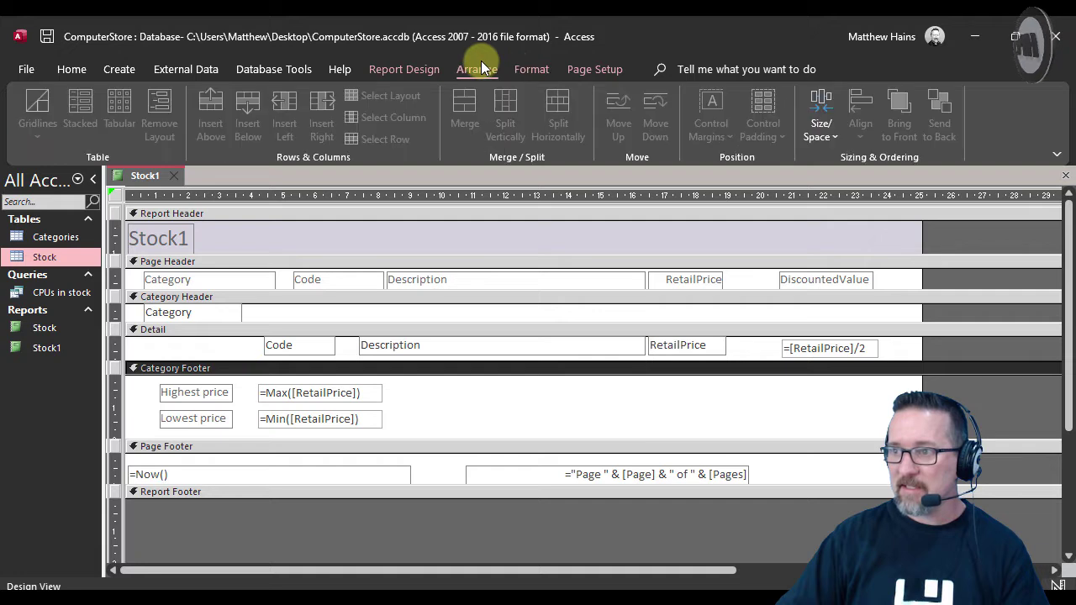
{"action": "left_click", "coordinate": [402, 71]}
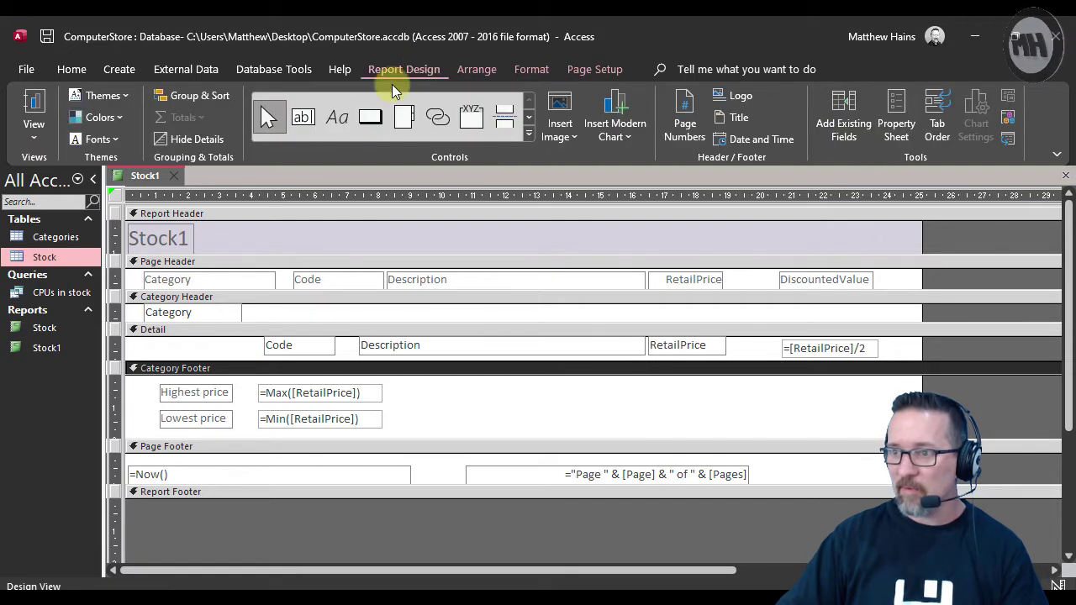
{"action": "left_click", "coordinate": [304, 119]}
{"action": "left_click", "coordinate": [481, 391]}
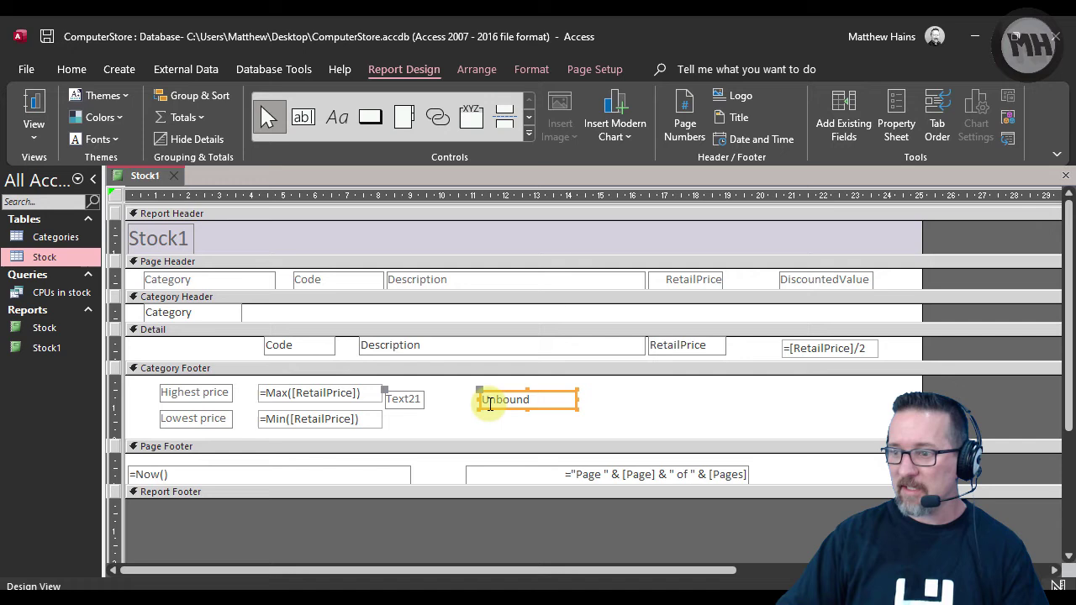
- Change the new text box's label to TOTAL and move the pair slightly right, clear of the Highest price box
{"action": "left_click", "coordinate": [412, 398]}
{"action": "double_click", "coordinate": [413, 399]}
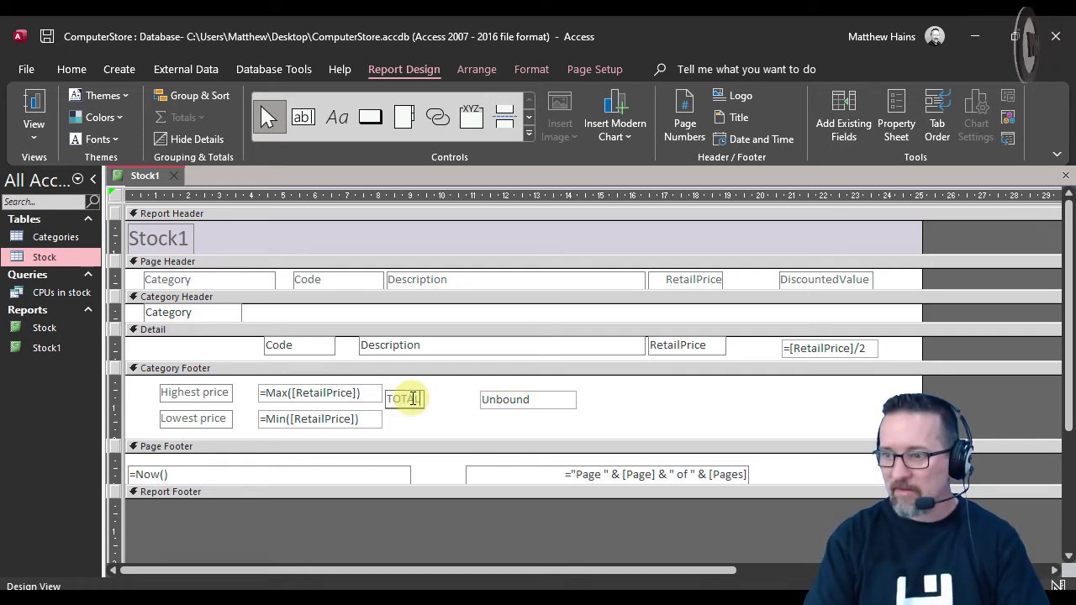
{"action": "left_click", "coordinate": [423, 421]}
{"action": "left_click", "coordinate": [413, 399]}
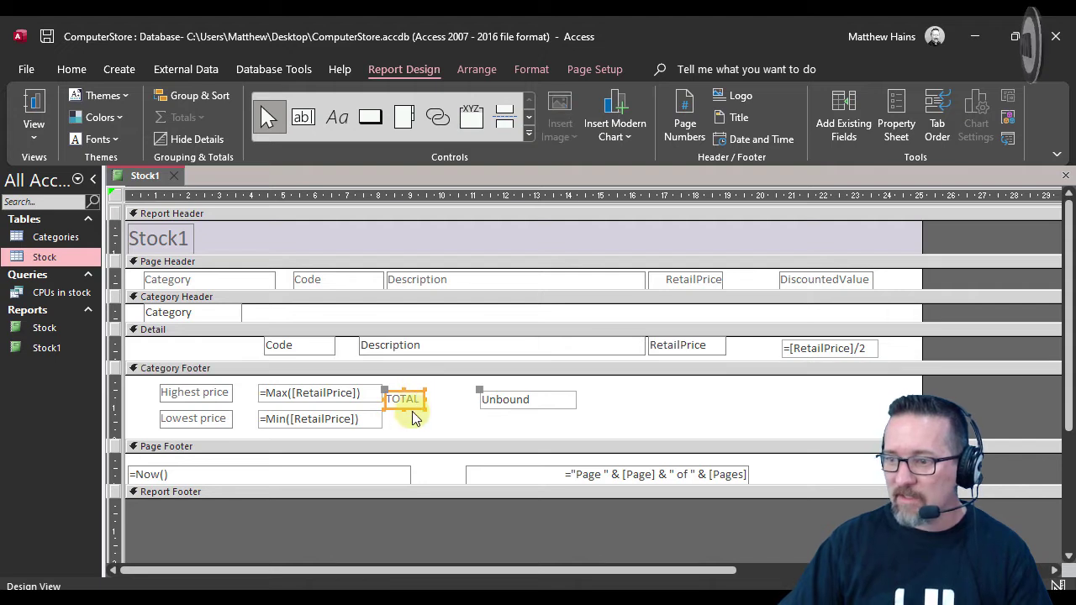
{"action": "left_click_drag", "start_coordinate": [413, 407], "coordinate": [451, 409]}
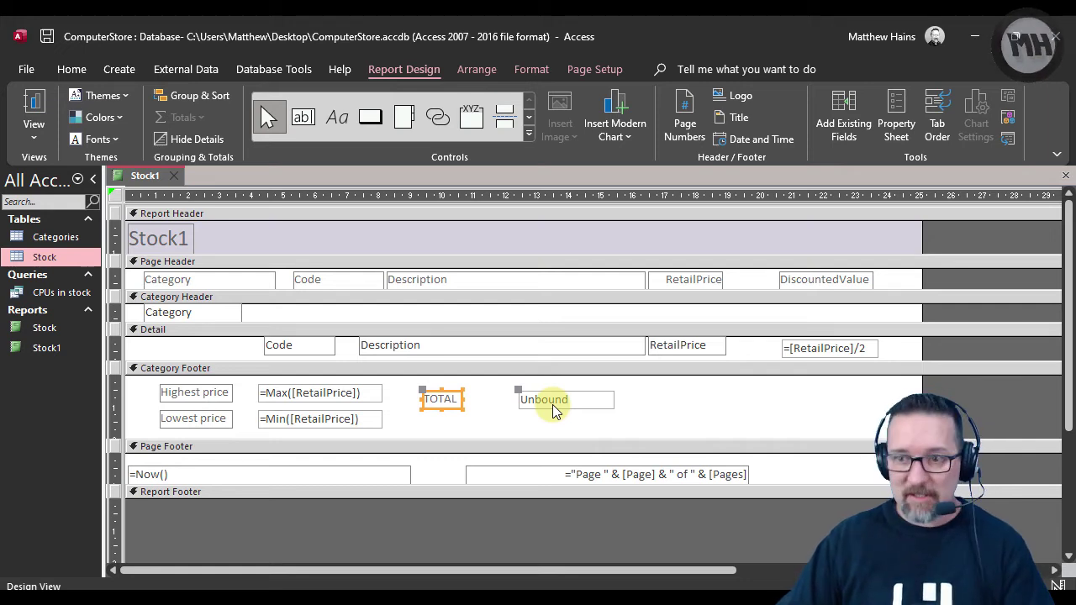
- Enter =SUM([RetailPrice]) in the text box beside TOTAL and widen the box to fit the whole expression
{"action": "left_click", "coordinate": [552, 404]}
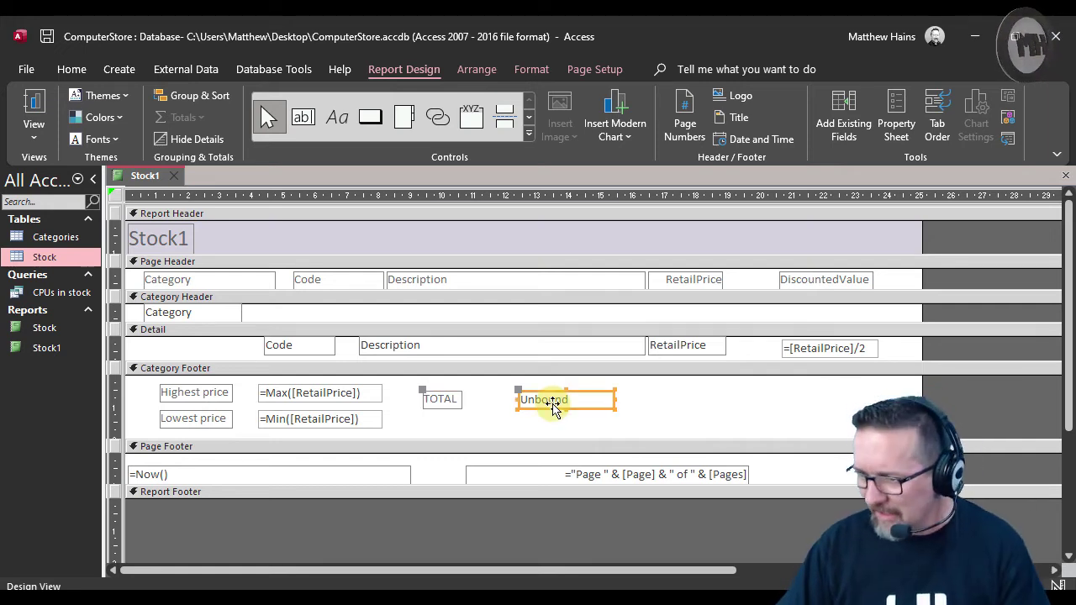
{"action": "left_click", "coordinate": [553, 400]}
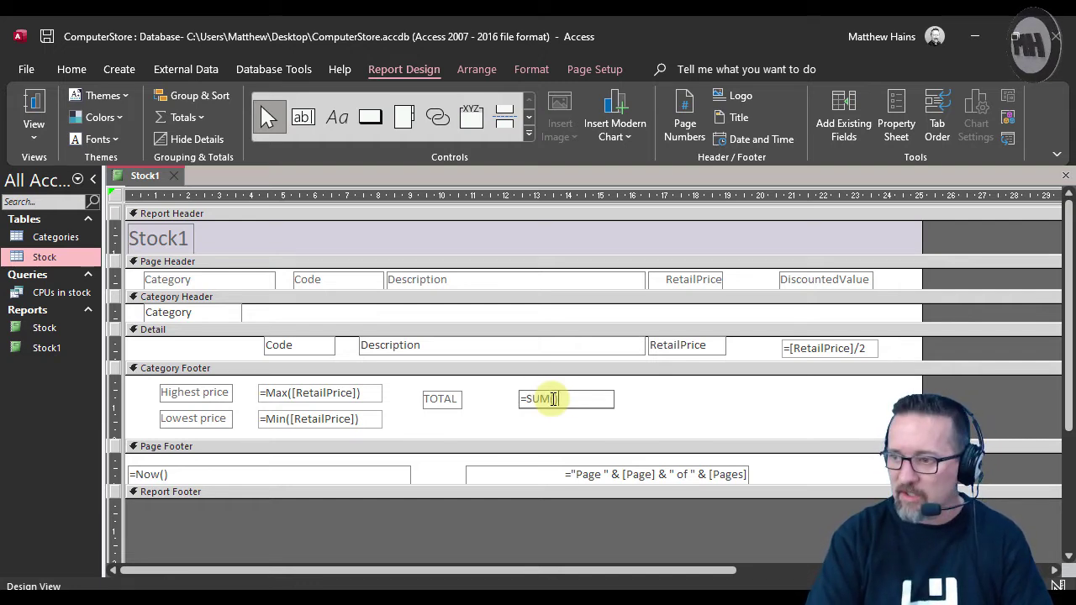
{"action": "type", "text": "=SUM()"}
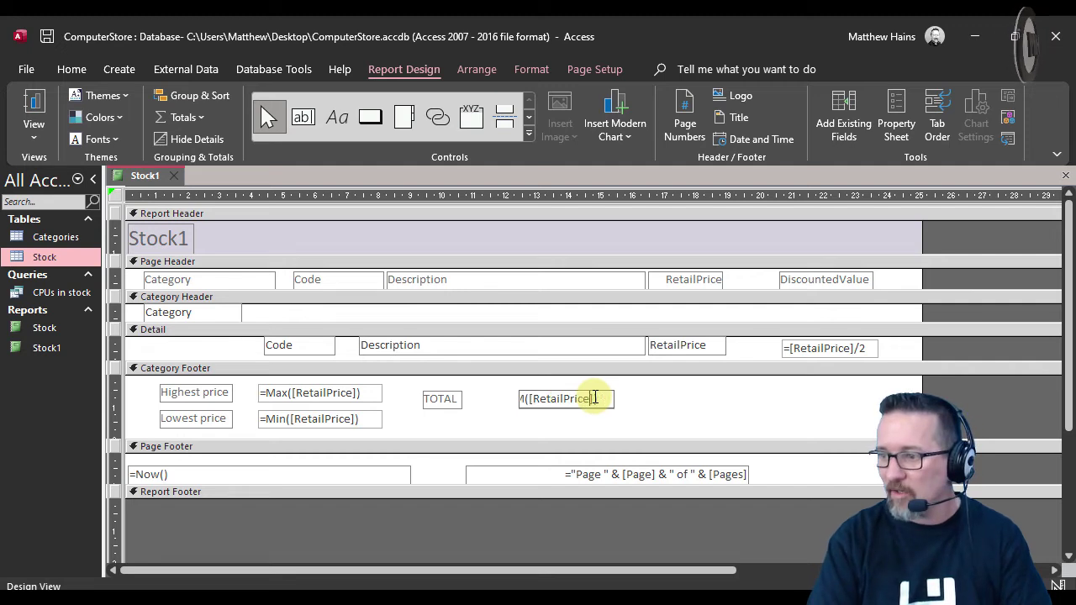
{"action": "left_click", "coordinate": [615, 399]}
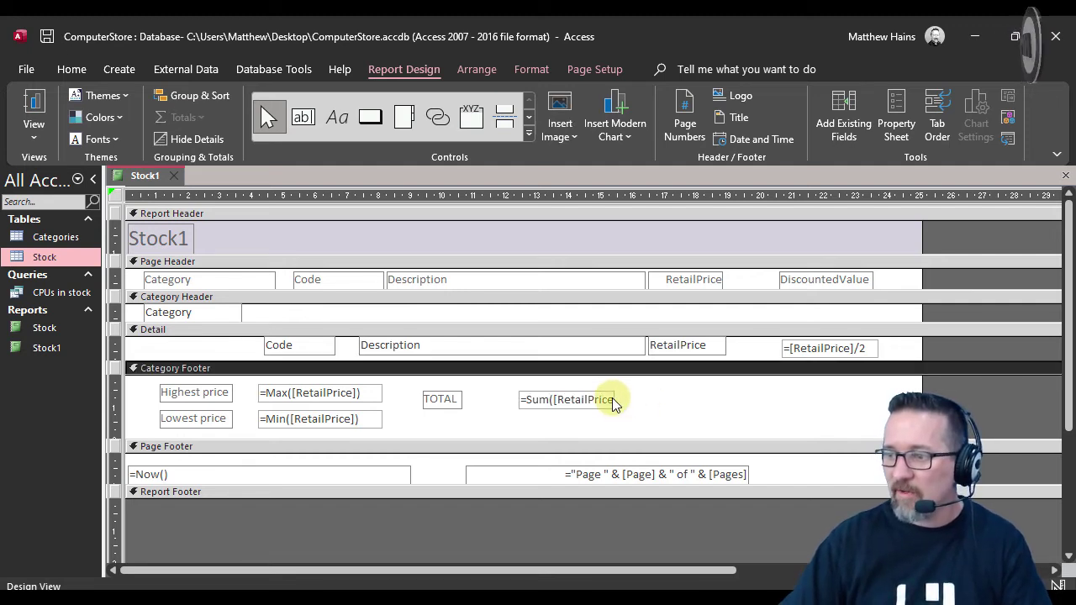
{"action": "left_click", "coordinate": [608, 398]}
{"action": "left_click_drag", "start_coordinate": [620, 398], "coordinate": [647, 399]}
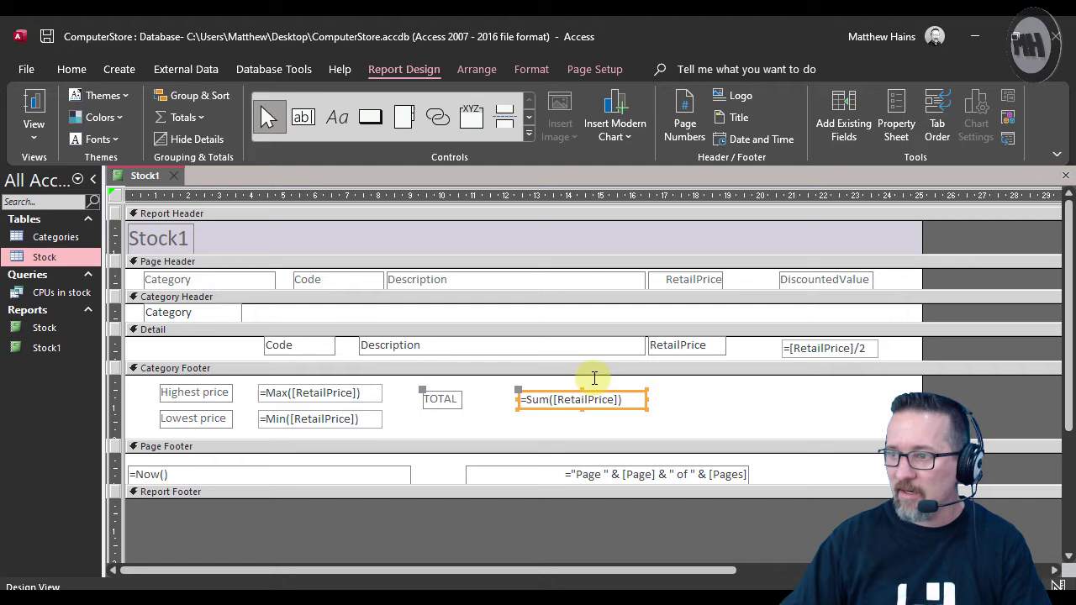
- Apply the Currency format to the =Sum([RetailPrice]) text box
{"action": "left_click", "coordinate": [479, 69]}
{"action": "left_click", "coordinate": [523, 69]}
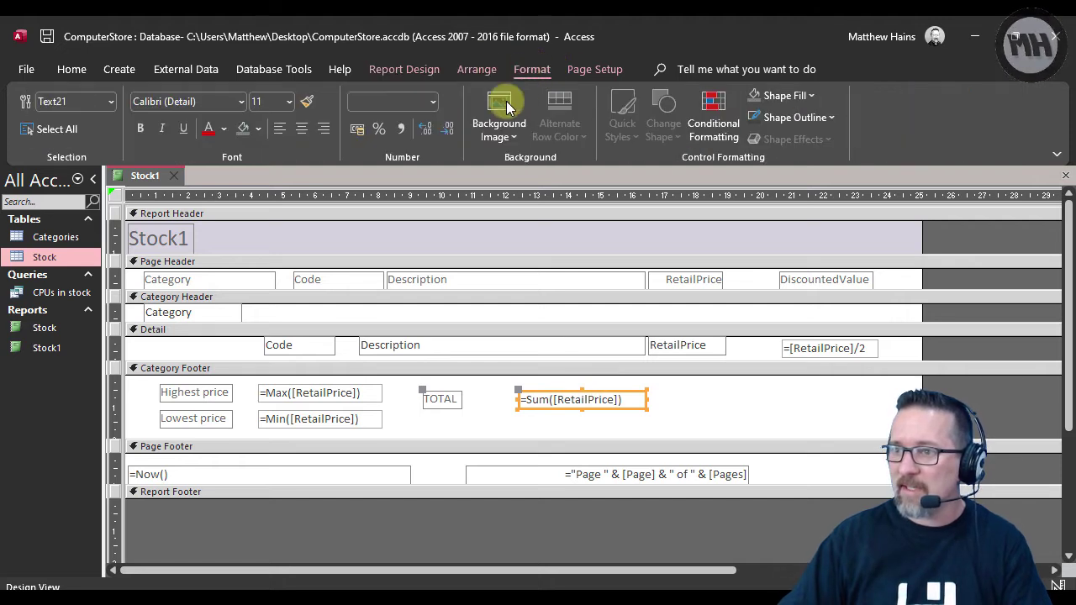
{"action": "left_click", "coordinate": [440, 400]}
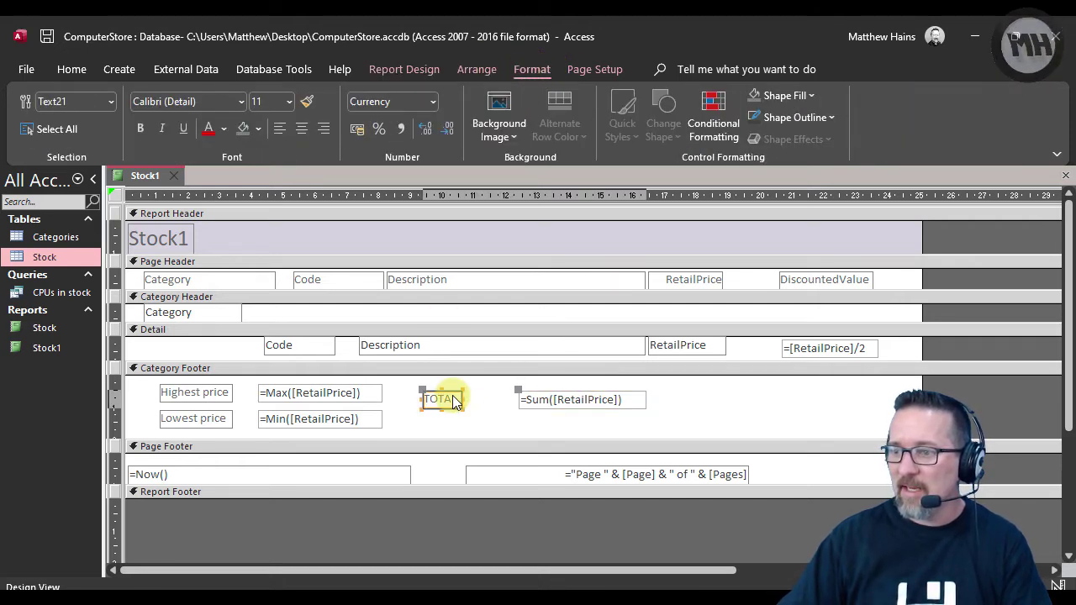
- Check the total and the currency-formatted prices below the AUDIOCABLE items in Report View, and return to Design View
{"action": "left_click", "coordinate": [61, 69]}
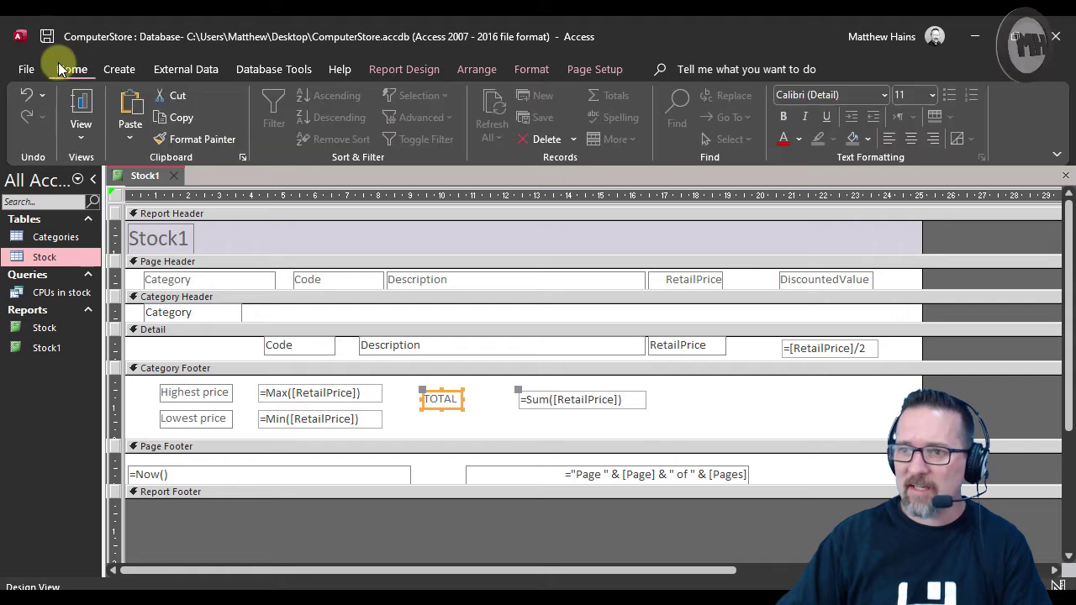
{"action": "left_click", "coordinate": [75, 101]}
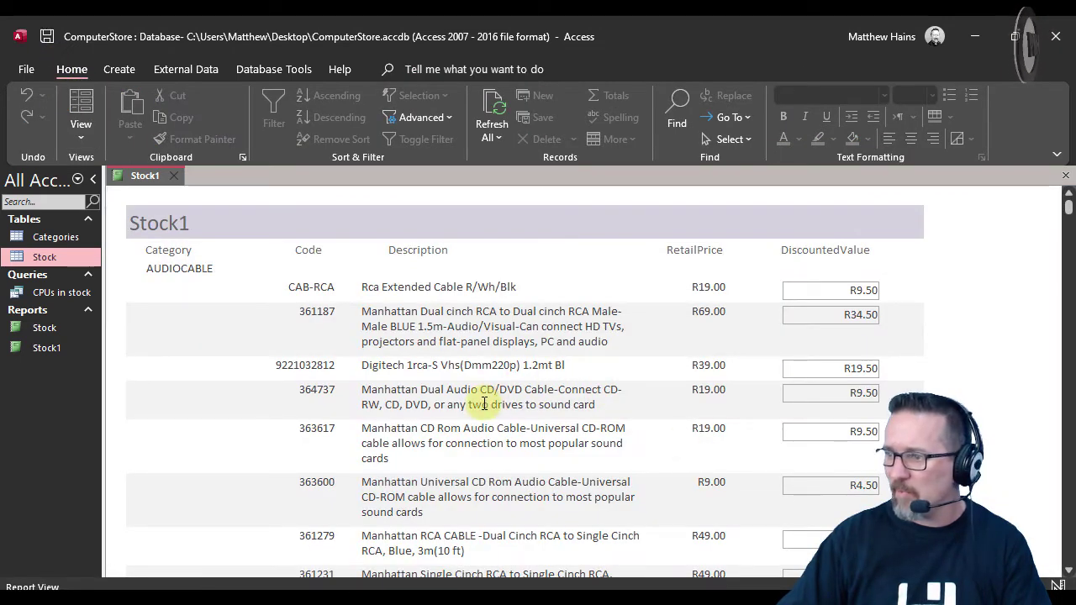
{"action": "scroll", "coordinate": [484, 404], "scroll_direction": "down", "scroll_amount": 4}
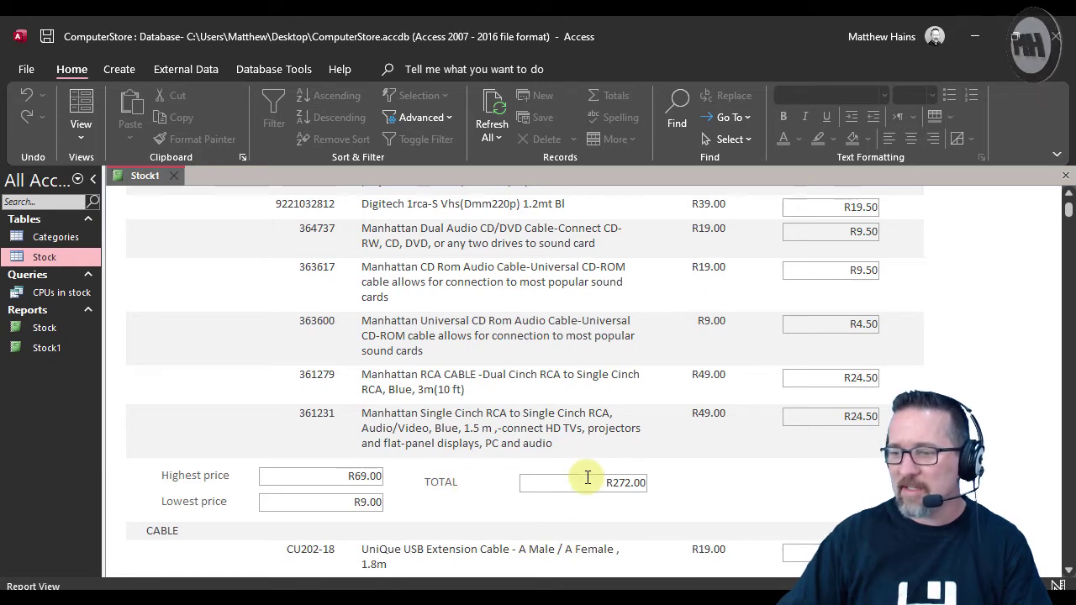
{"action": "scroll", "coordinate": [572, 481], "scroll_direction": "up", "scroll_amount": 3}
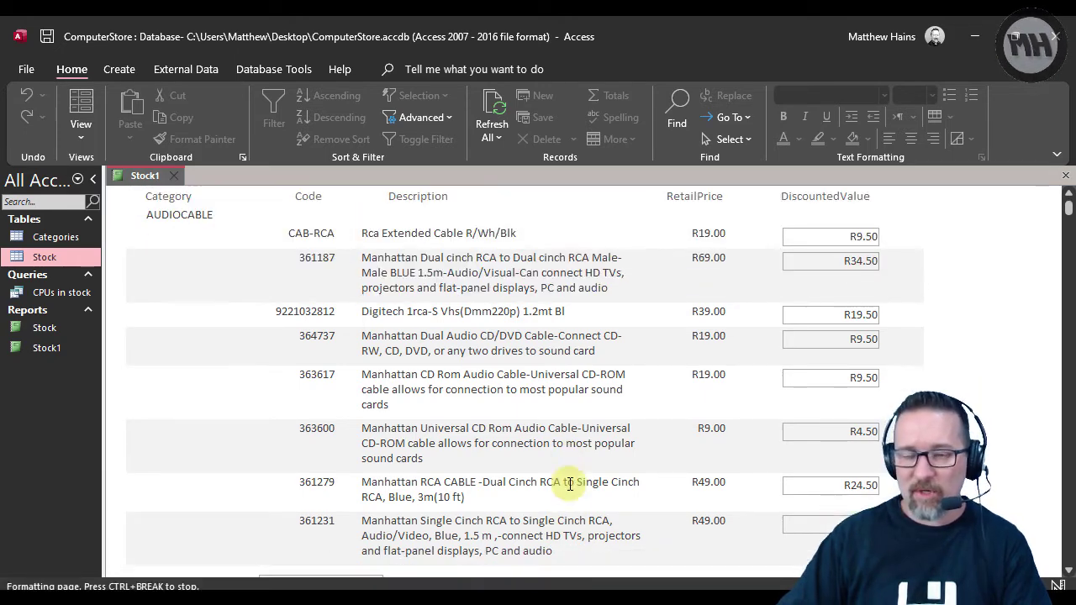
{"action": "scroll", "coordinate": [570, 483], "scroll_direction": "down", "scroll_amount": 3}
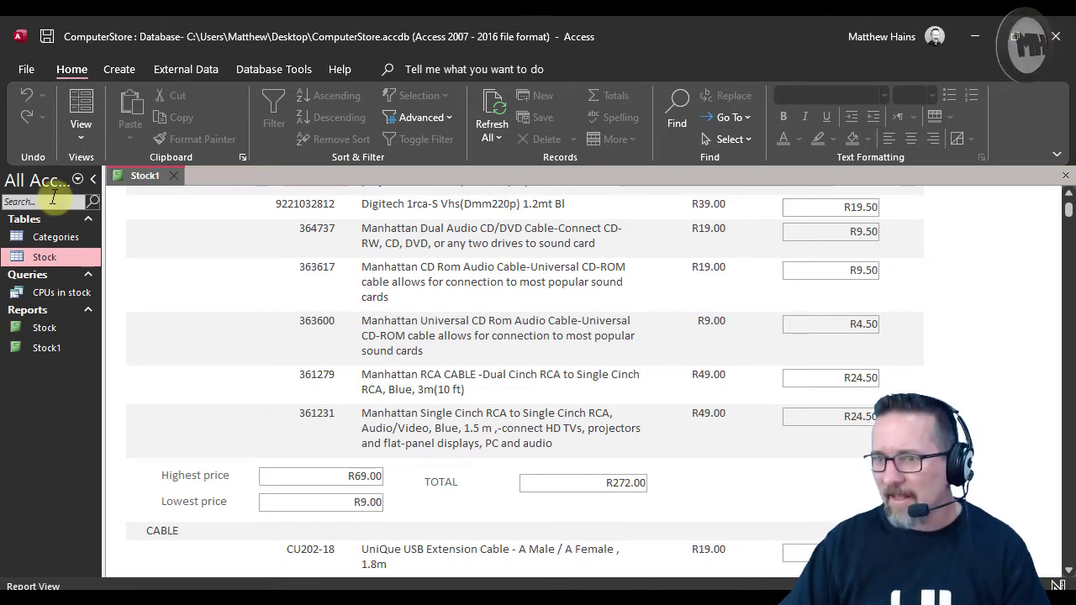
{"action": "left_click", "coordinate": [82, 136]}
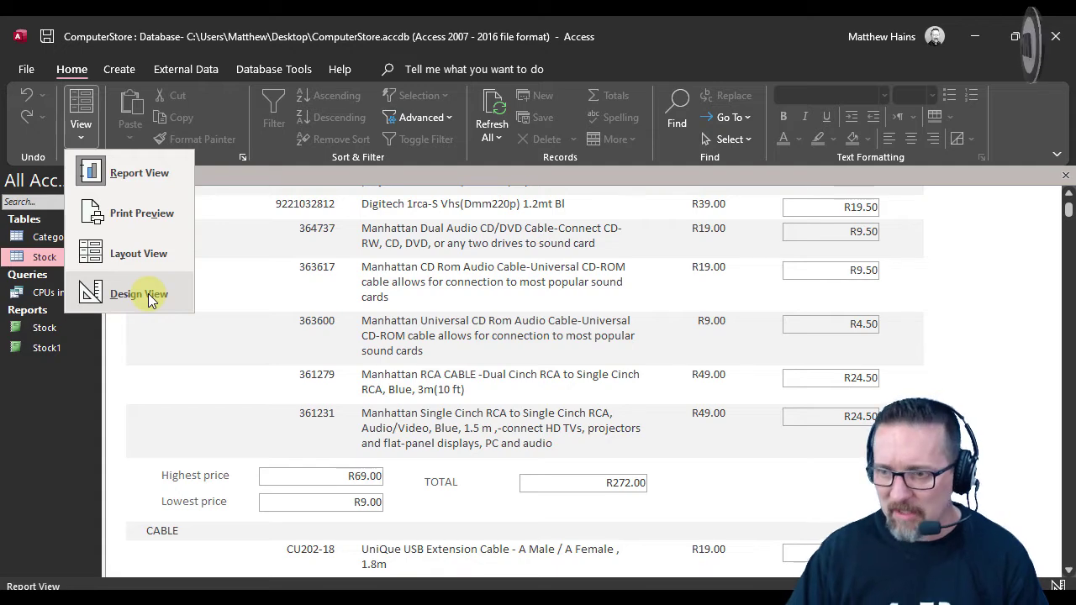
{"action": "left_click", "coordinate": [150, 301]}
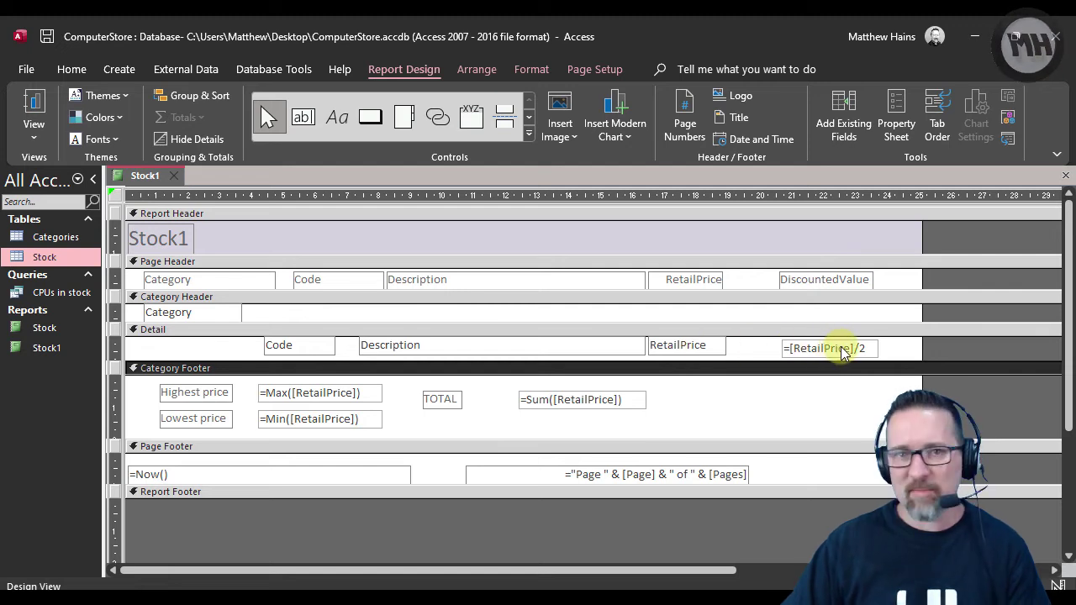
- Copy the =[RetailPrice]/2 text box from Detail into the Category Footer, place it right of the Sum box and widen it
{"action": "left_click", "coordinate": [797, 343]}
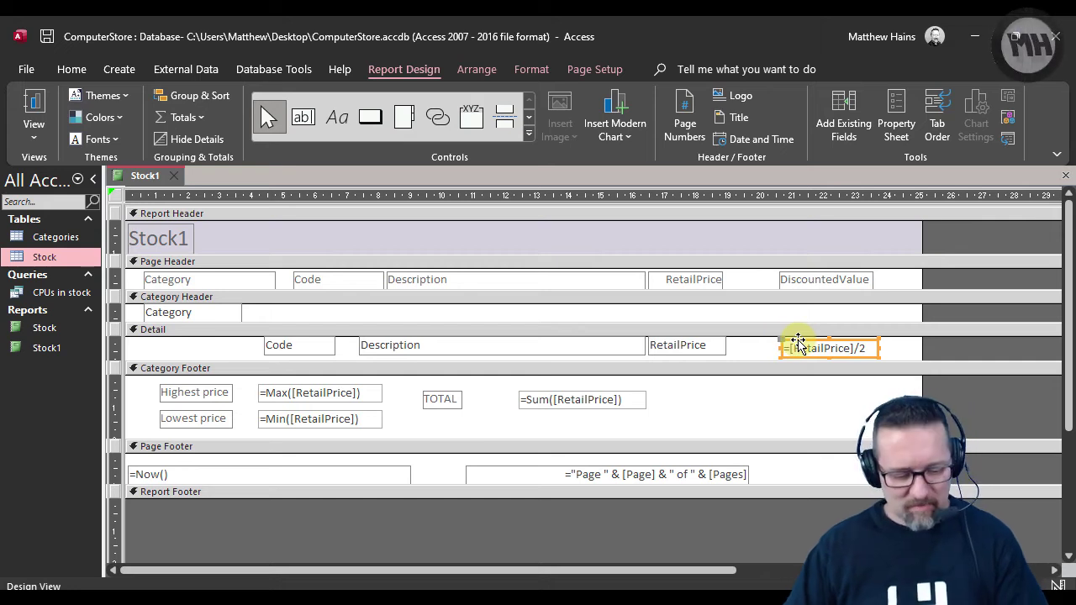
{"action": "left_click", "coordinate": [704, 397]}
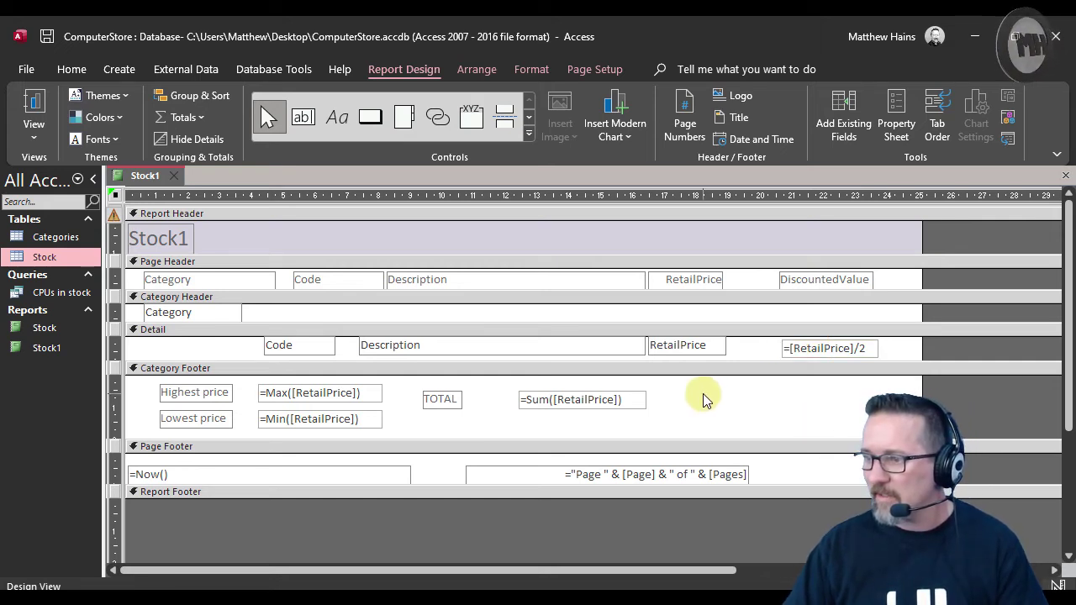
{"action": "key", "text": "ctrl+v"}
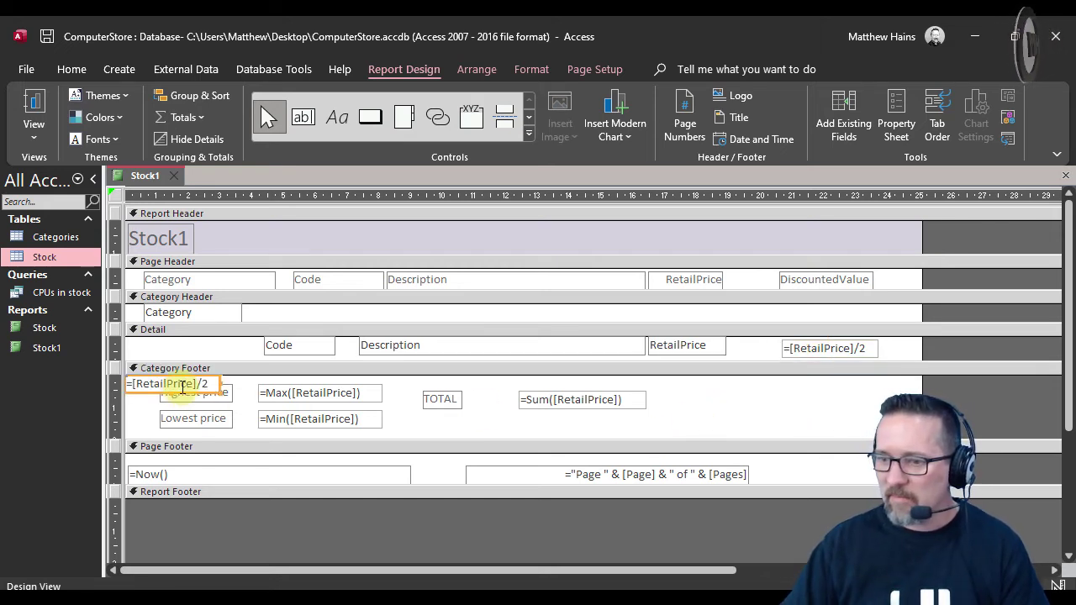
{"action": "left_click_drag", "start_coordinate": [180, 395], "coordinate": [749, 410]}
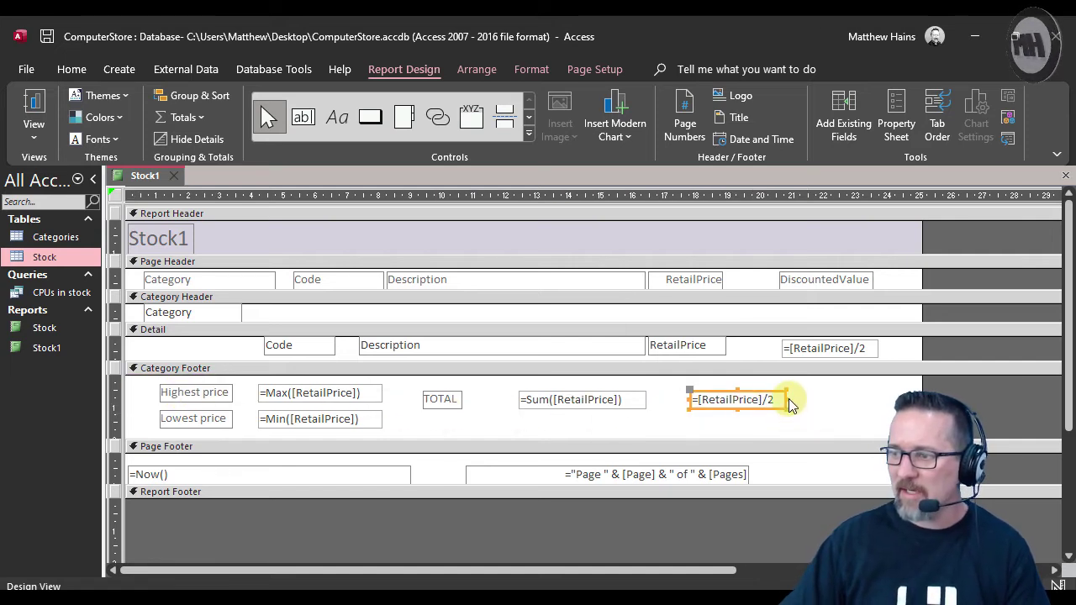
{"action": "left_click", "coordinate": [788, 402]}
{"action": "left_click", "coordinate": [780, 401]}
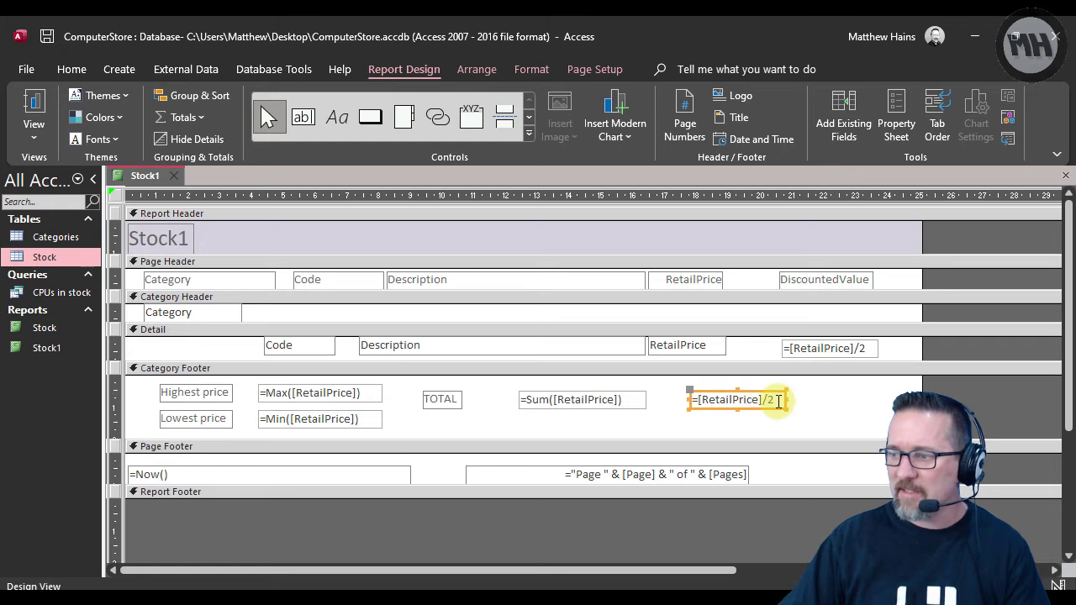
{"action": "left_click_drag", "start_coordinate": [786, 400], "coordinate": [845, 400]}
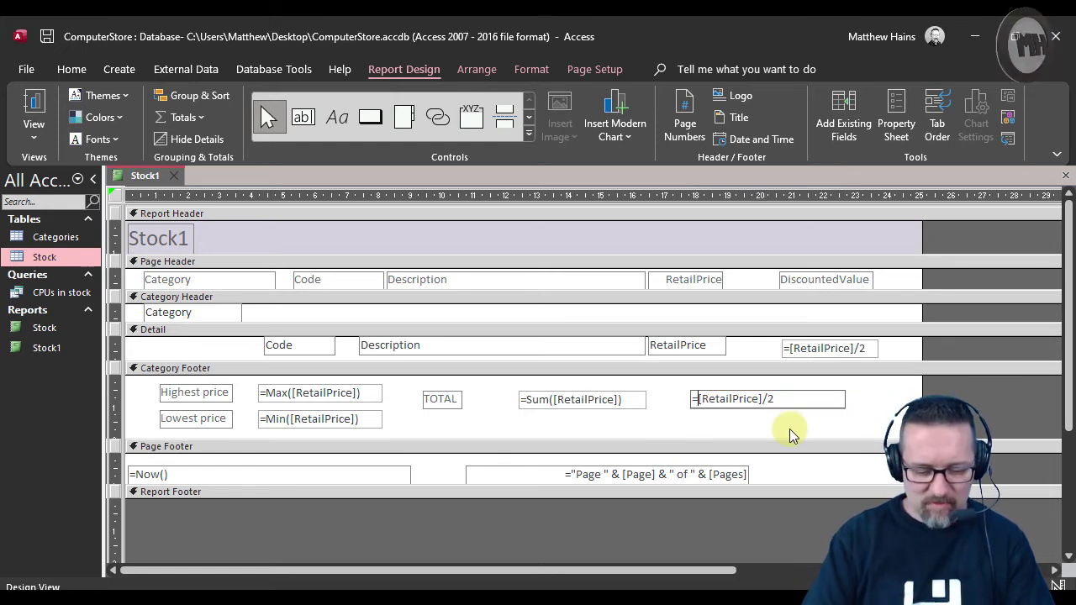
- Change the expression in the copied discount text box of the Category Footer to =SUM([RetailPrice])/2
{"action": "type", "text": "SUM"}
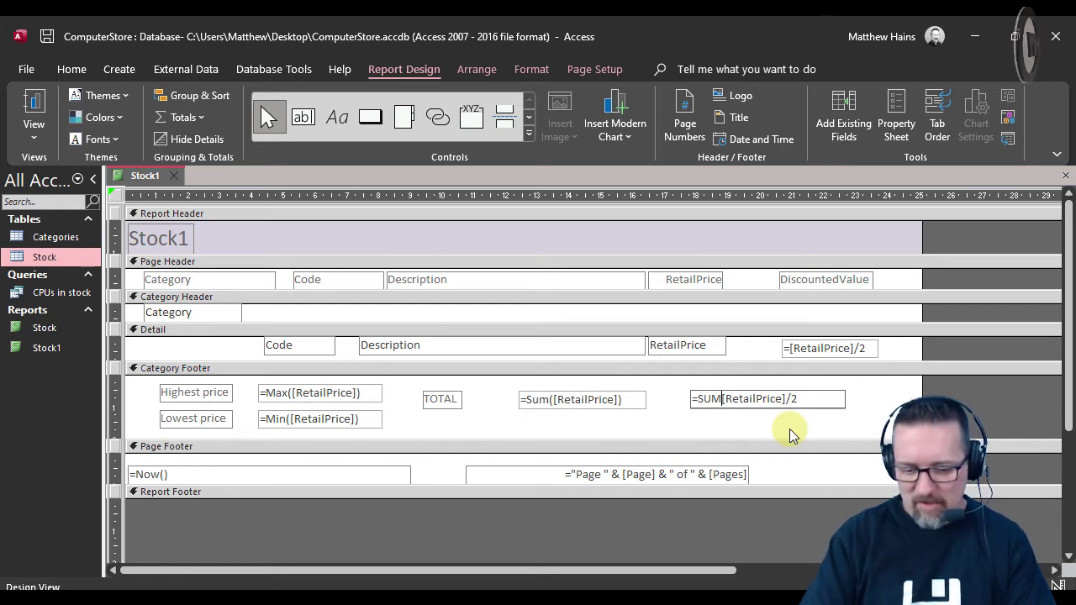
{"action": "type", "text": "("}
{"action": "key", "text": "Right"}
{"action": "key", "text": "Right"}
{"action": "key", "text": "Right"}
{"action": "key", "text": "Right"}
{"action": "key", "text": "Right"}
{"action": "key", "text": "Right"}
{"action": "key", "text": "Right"}
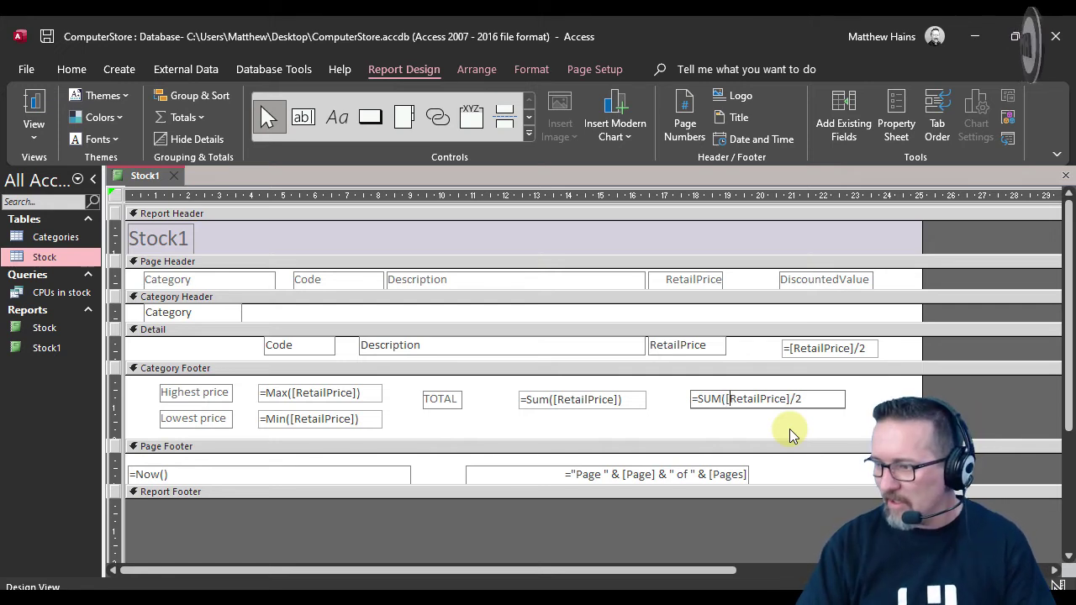
{"action": "key", "text": "Right"}
{"action": "key", "text": "Right"}
{"action": "key", "text": "Right"}
{"action": "key", "text": "Right"}
{"action": "key", "text": "Right"}
{"action": "key", "text": "Right"}
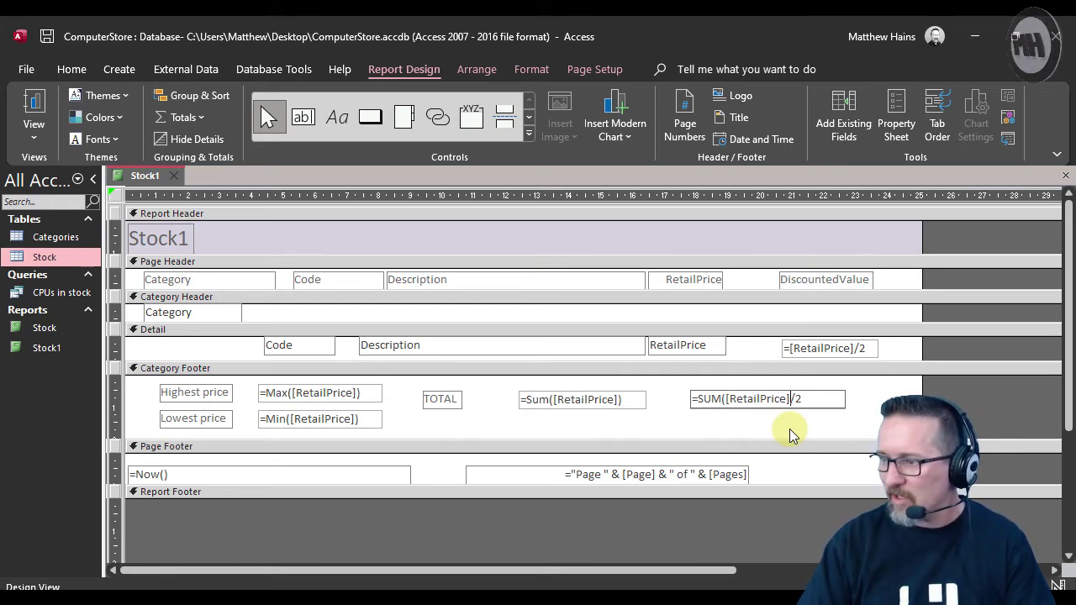
{"action": "type", "text": ")"}
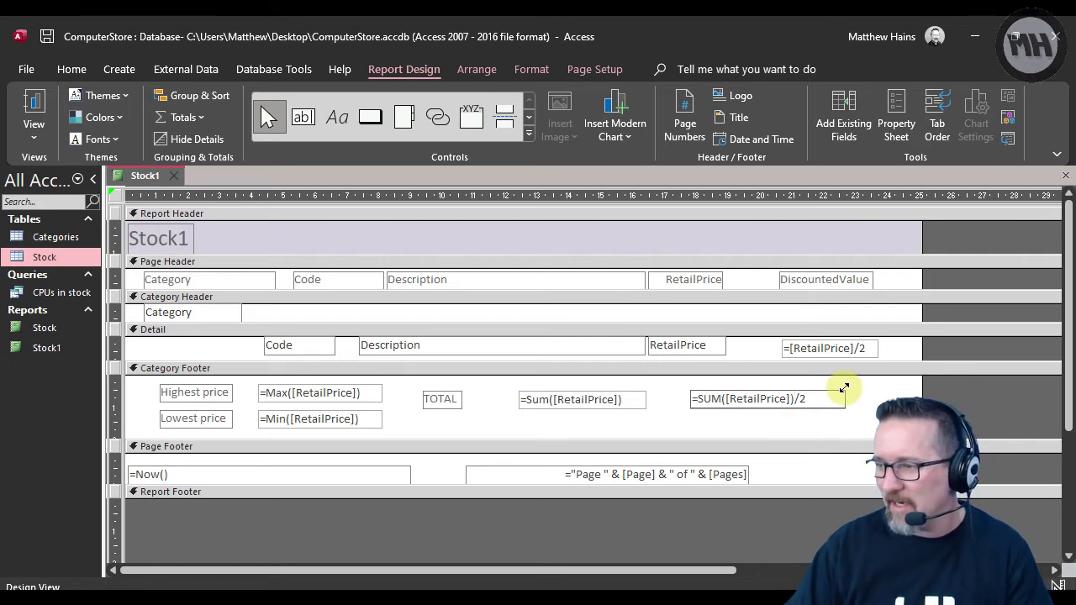
{"action": "left_click", "coordinate": [870, 403]}
{"action": "left_click", "coordinate": [737, 408]}
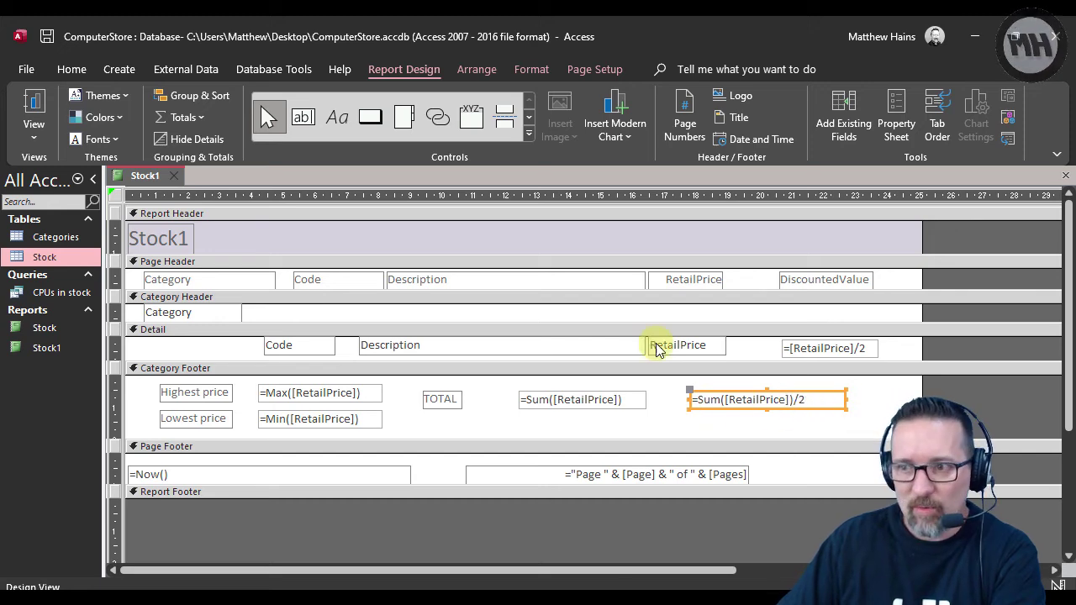
- Check the discounted total below the AUDIOCABLE items in Report View, and return to Design View
{"action": "left_click", "coordinate": [31, 101]}
{"action": "scroll", "coordinate": [667, 412], "scroll_direction": "down", "scroll_amount": 5}
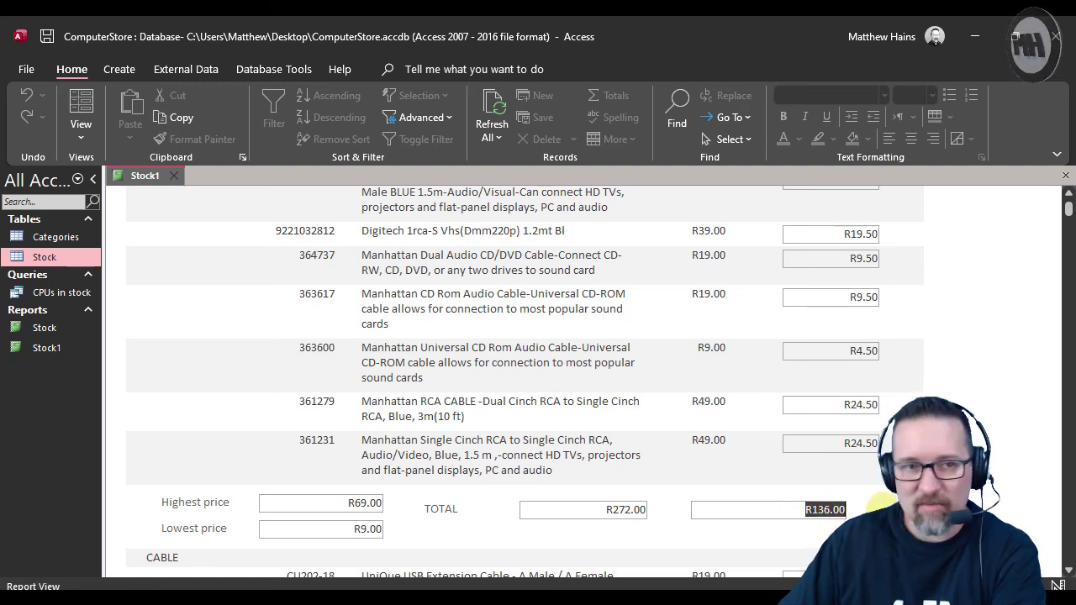
{"action": "left_click", "coordinate": [81, 101]}
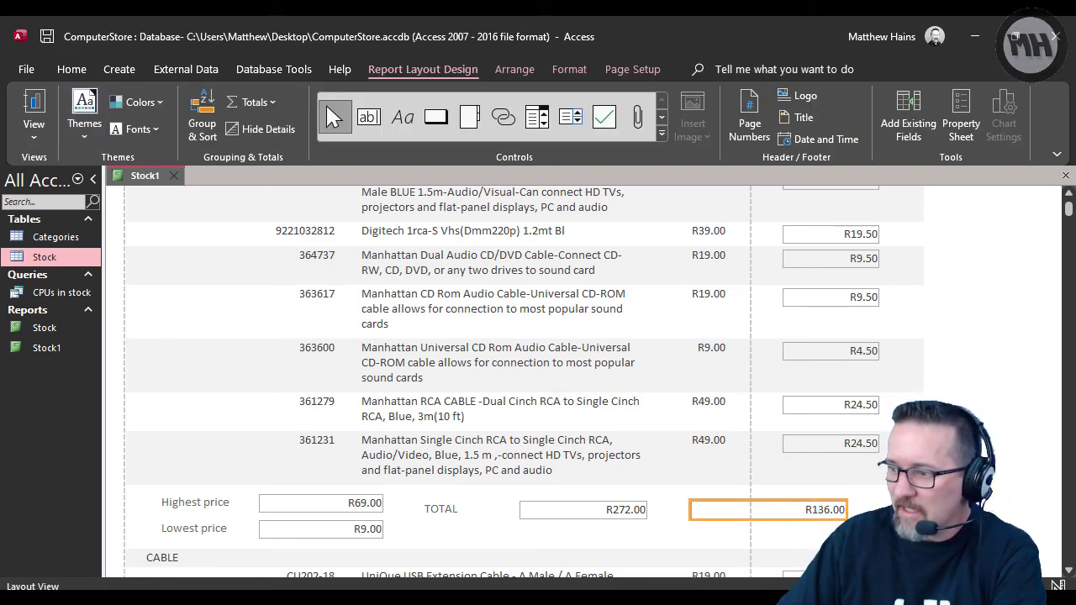
{"action": "left_click", "coordinate": [904, 458]}
{"action": "left_click", "coordinate": [874, 538]}
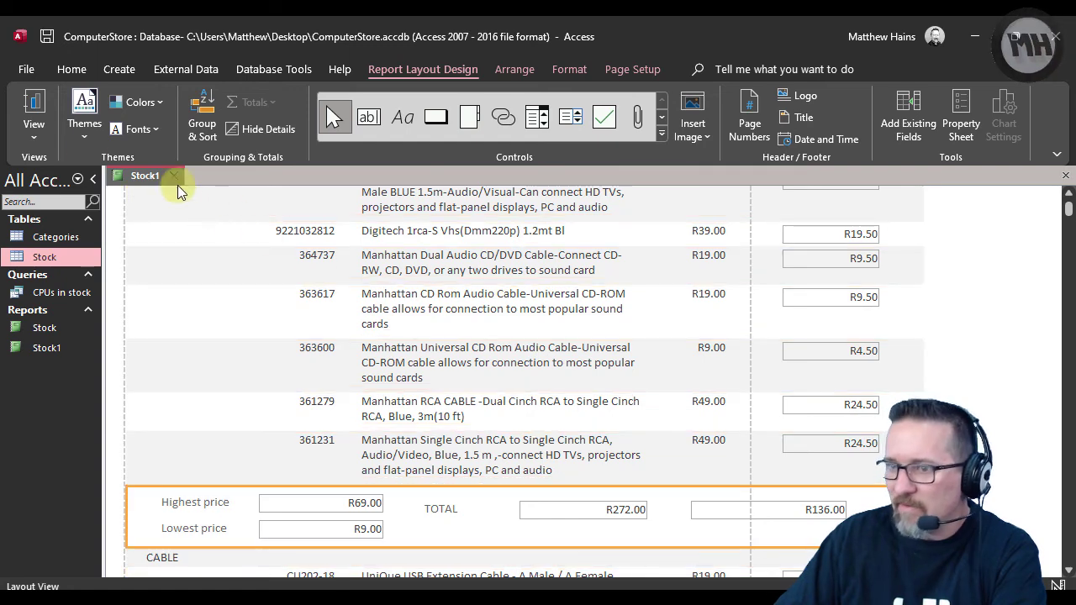
{"action": "left_click", "coordinate": [34, 135]}
{"action": "left_click", "coordinate": [82, 291]}
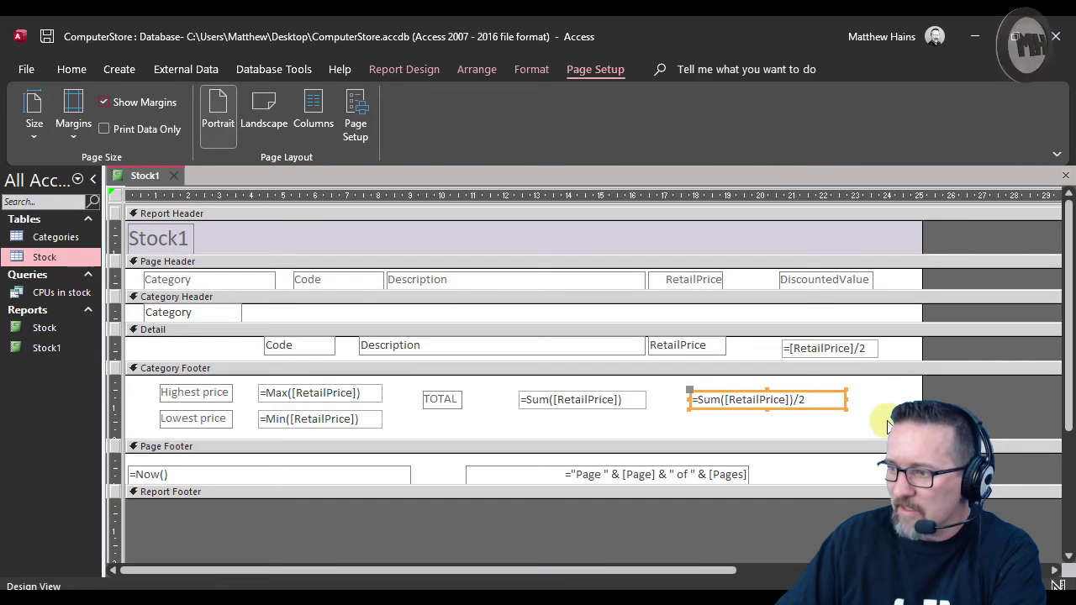
{"action": "left_click", "coordinate": [879, 402]}
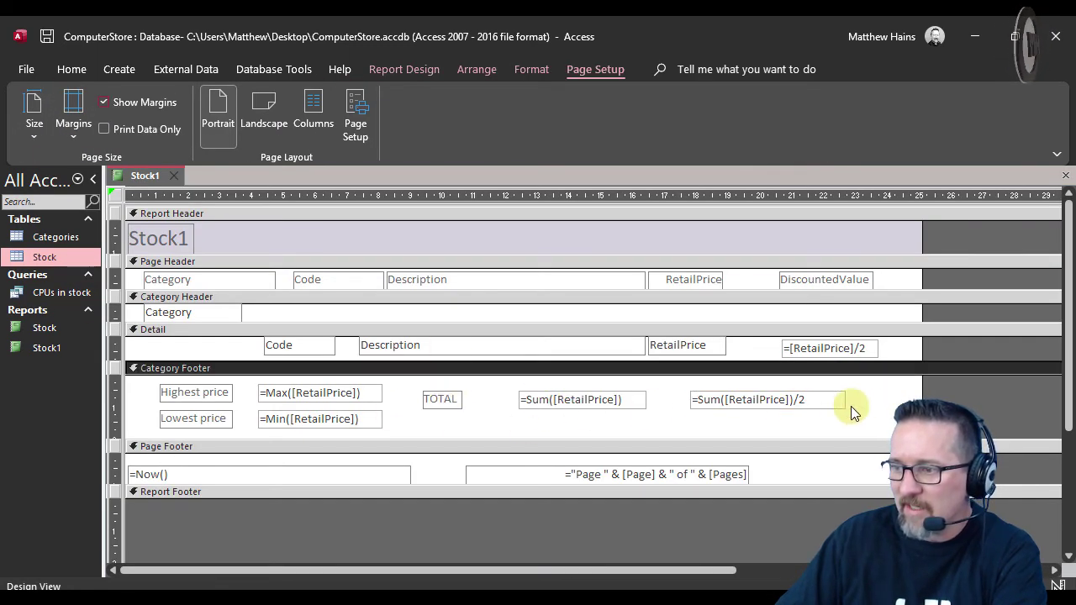